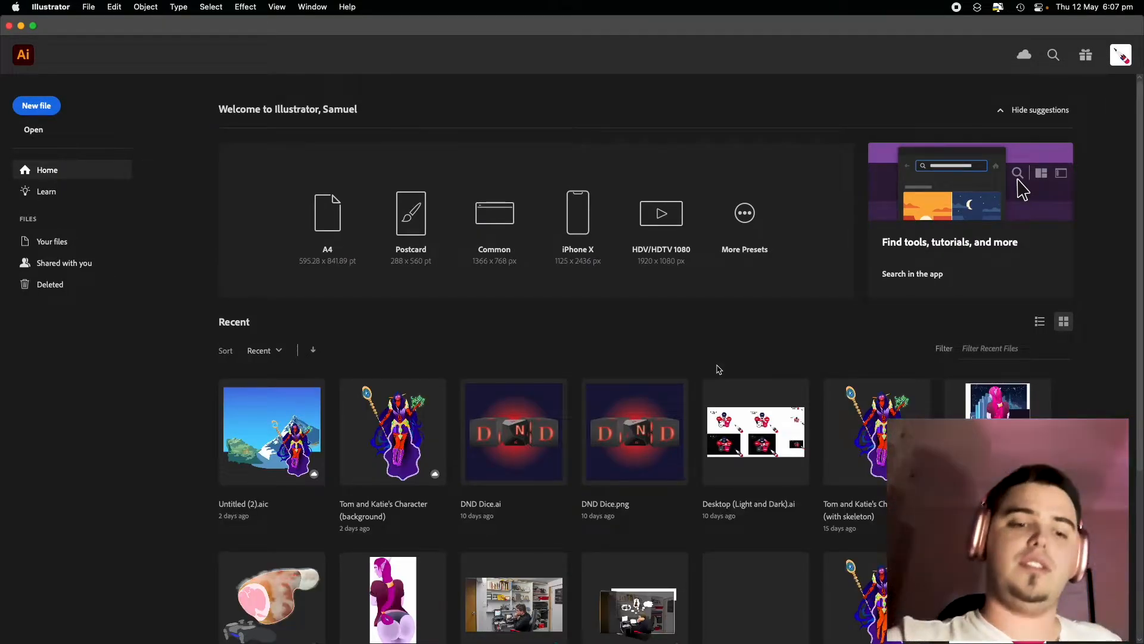
Create a 297 × 297 mm CMYK document and draw a square about 74 mm wide near the artboard's upper-left corner.
key("super+n")
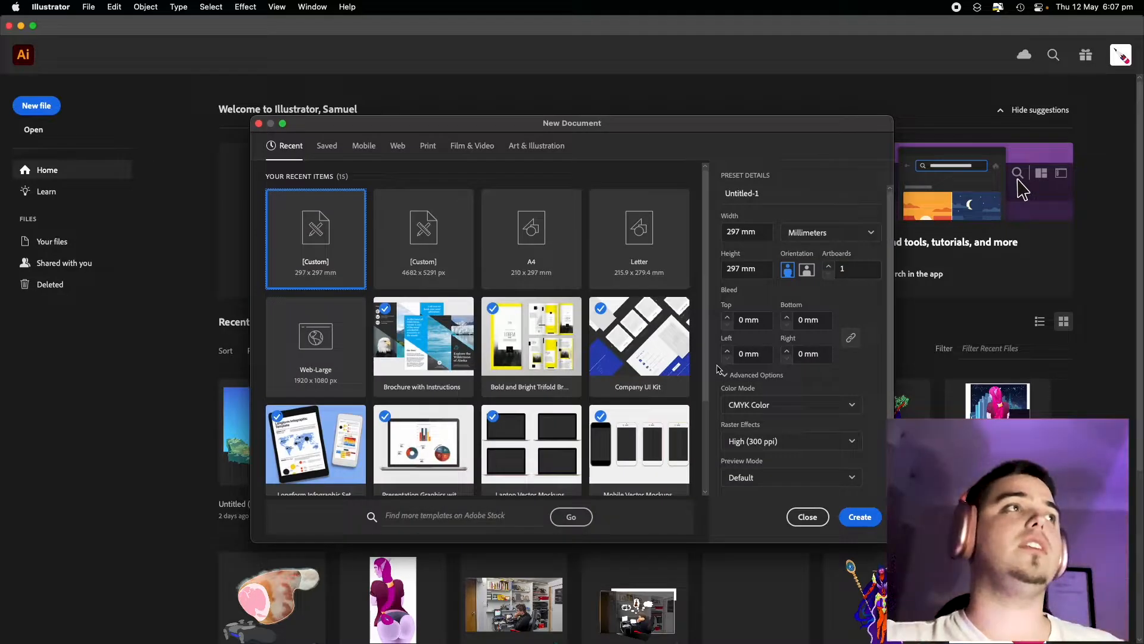
key("Escape")
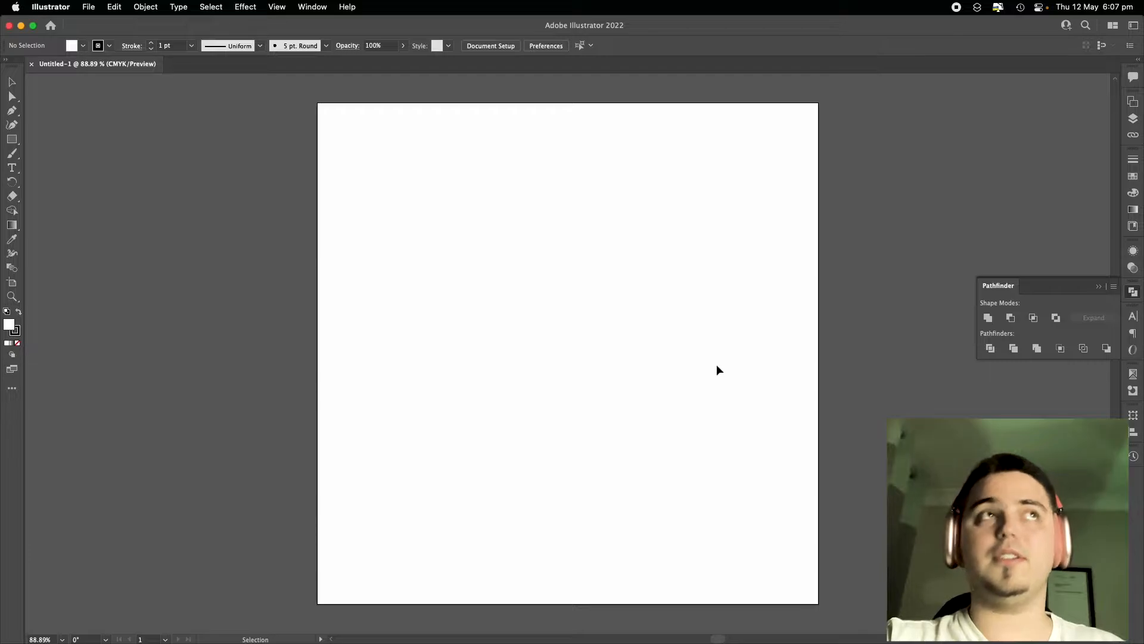
key("m")
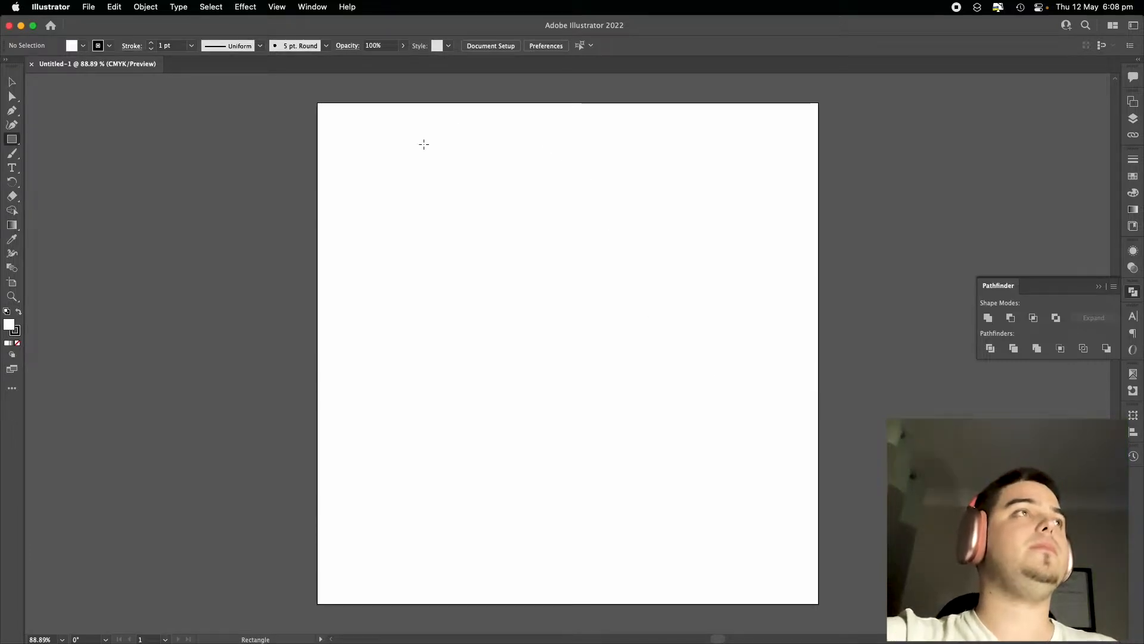
left_click_drag(350, 133, 475, 258)
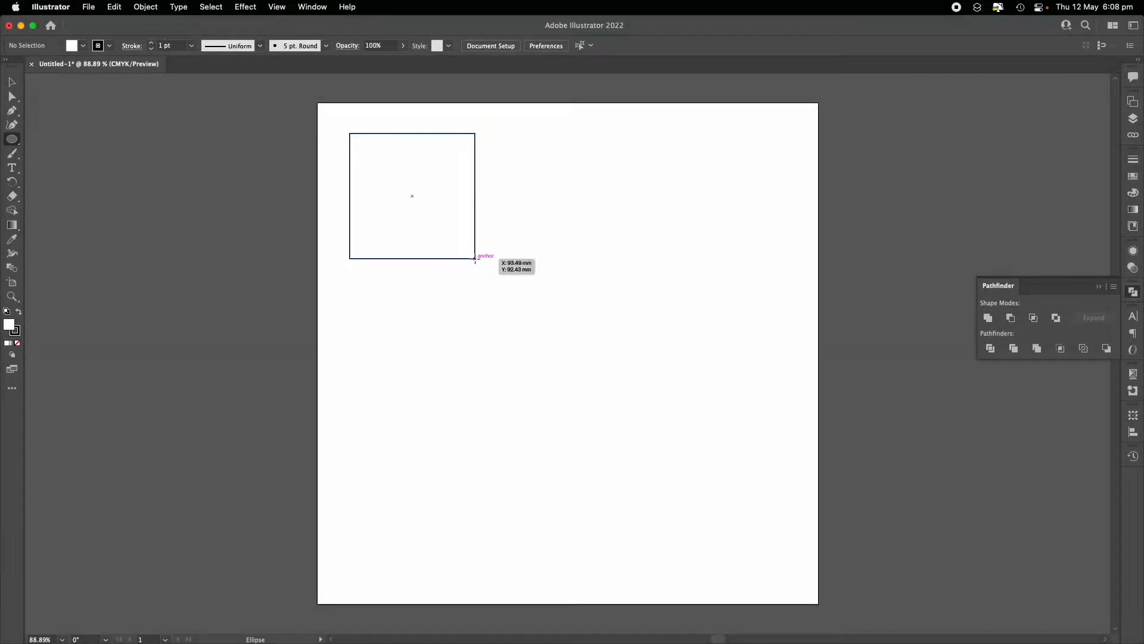
Draw a circle about 102 mm across centred on the square's lower-right corner, and a right triangle about 74 mm wide overlapping the circle.
mouse_move(475, 258)
left_mouse_down("alt+shift")
mouse_move(595, 349)
mouse_move(560, 344)
left_mouse_up("alt+shift")
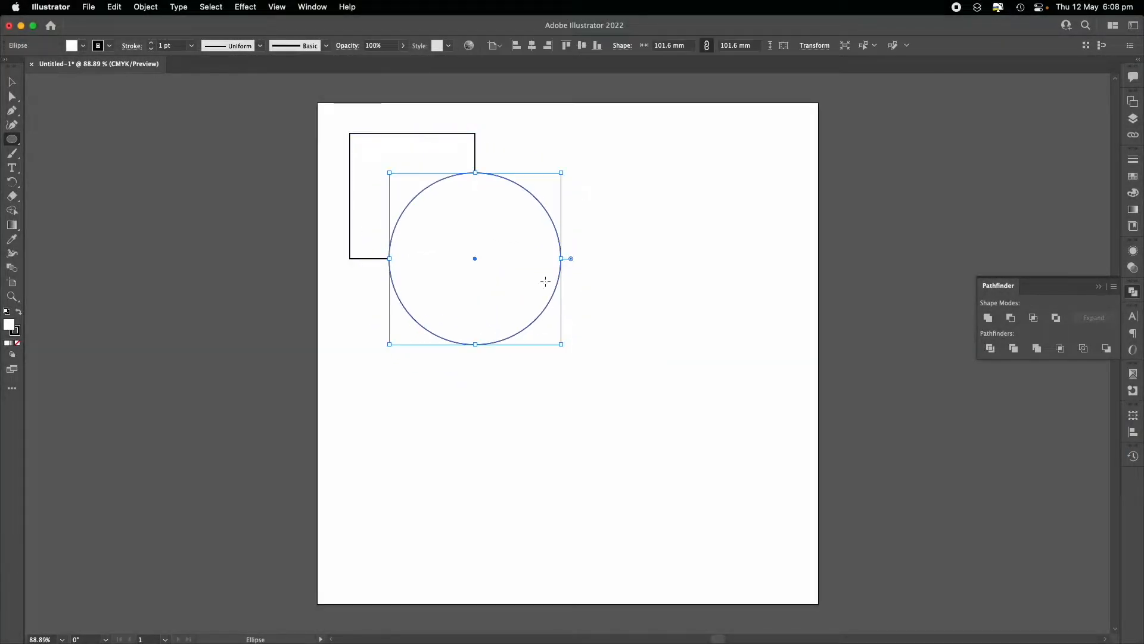
key("p")
key("super+shift+a")
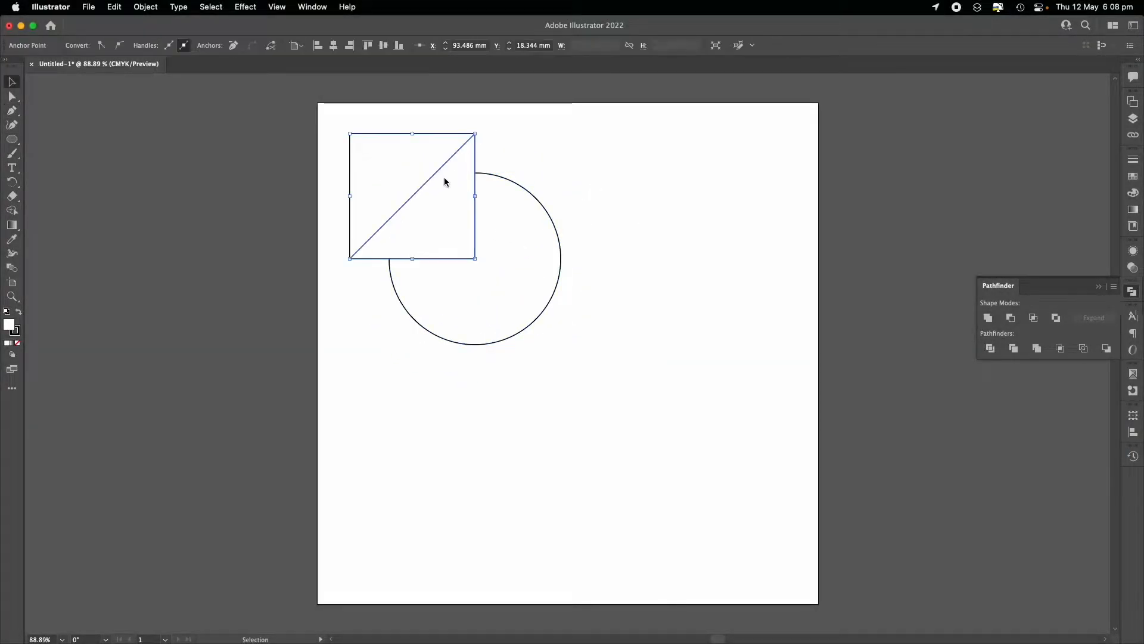
left_click_drag(442, 177, 552, 176, "shift")
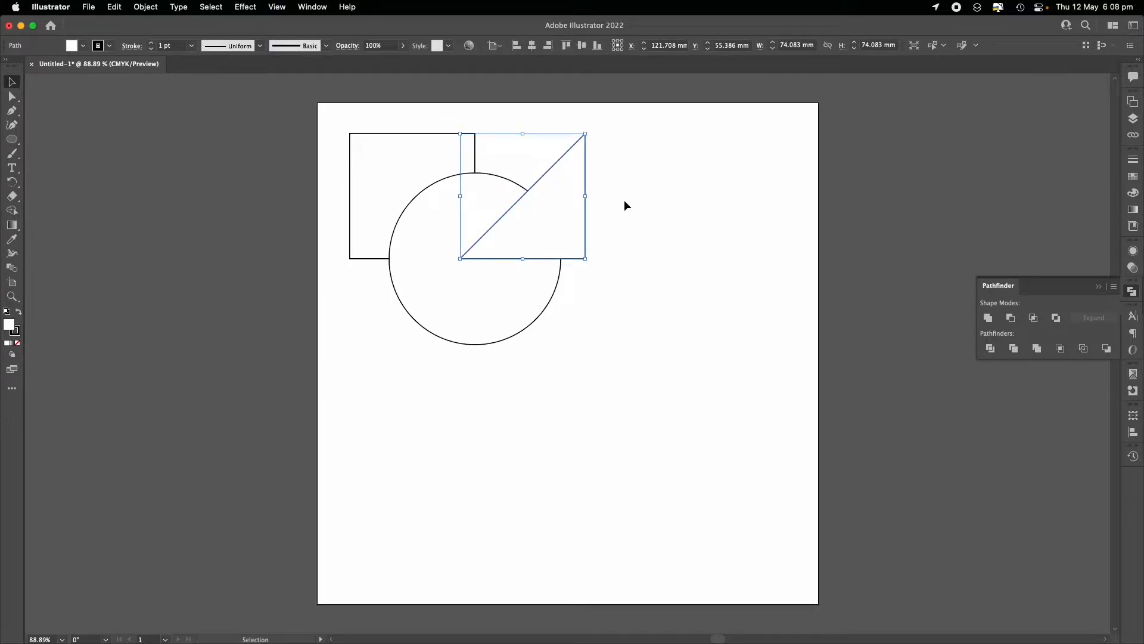
left_click(696, 189)
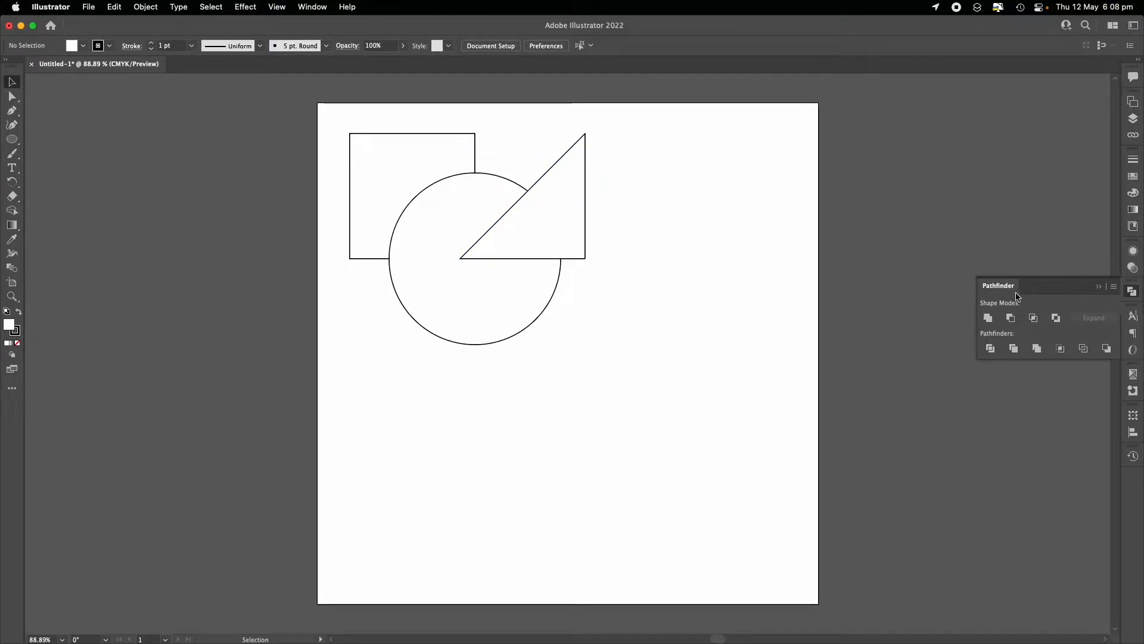
Move the triangle further right so only its lower-left tip overlaps the circle.
left_click(1132, 298)
left_click(1133, 296)
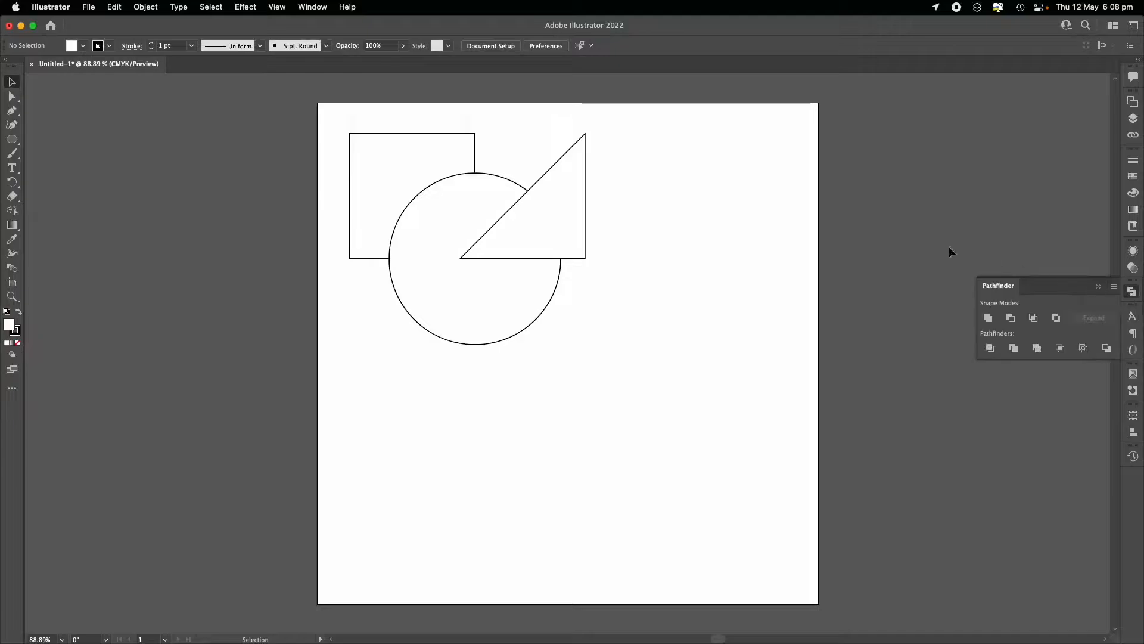
left_click_drag(536, 202, 619, 199)
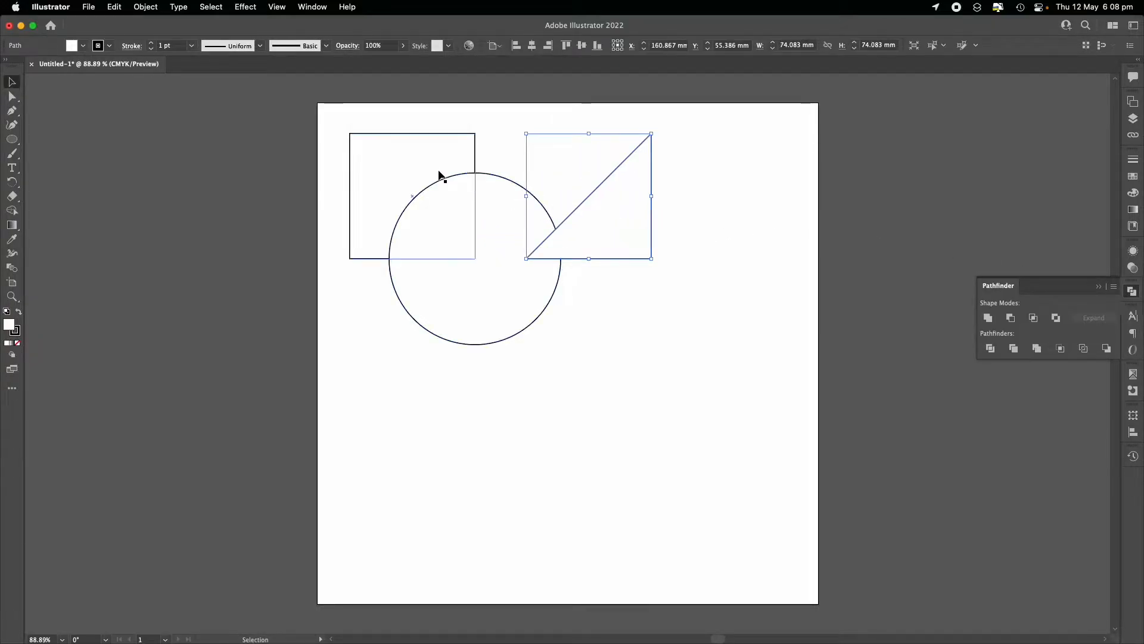
Try cutting the circle out of the square with Pathfinder's Minus Front, and undo the cut.
left_click(484, 158)
left_click(460, 158)
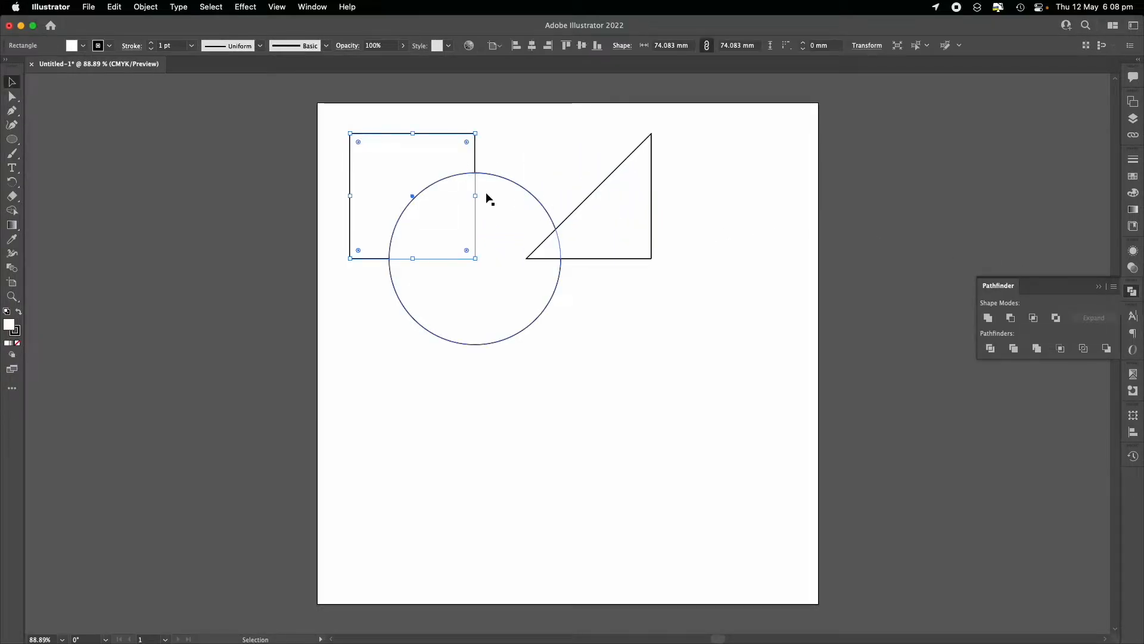
left_click(498, 193, "shift")
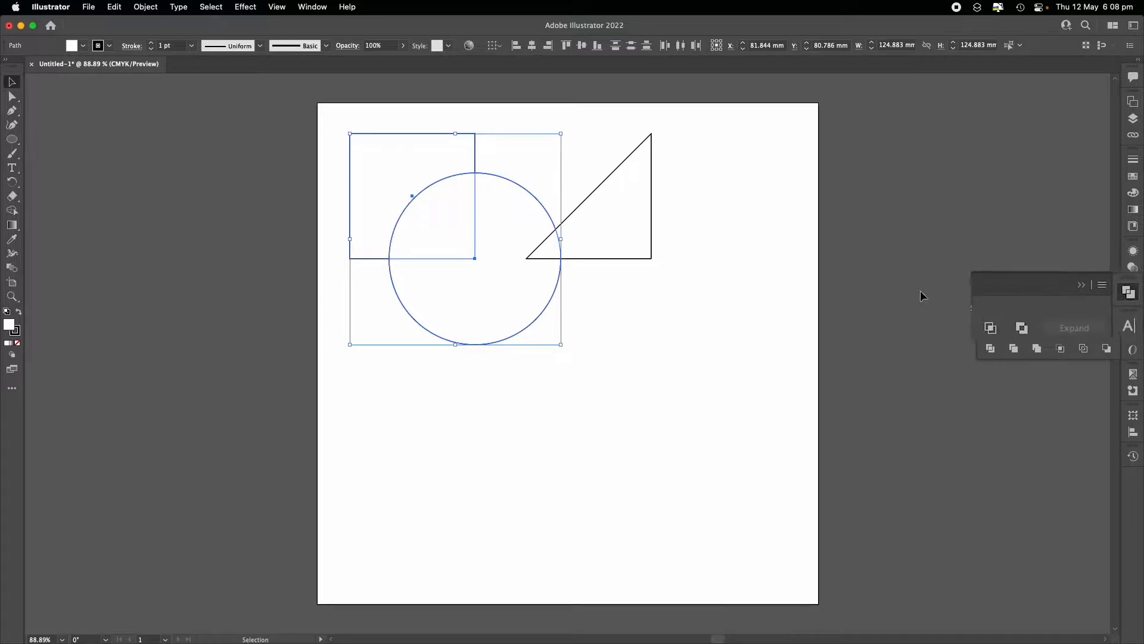
left_click(1010, 318)
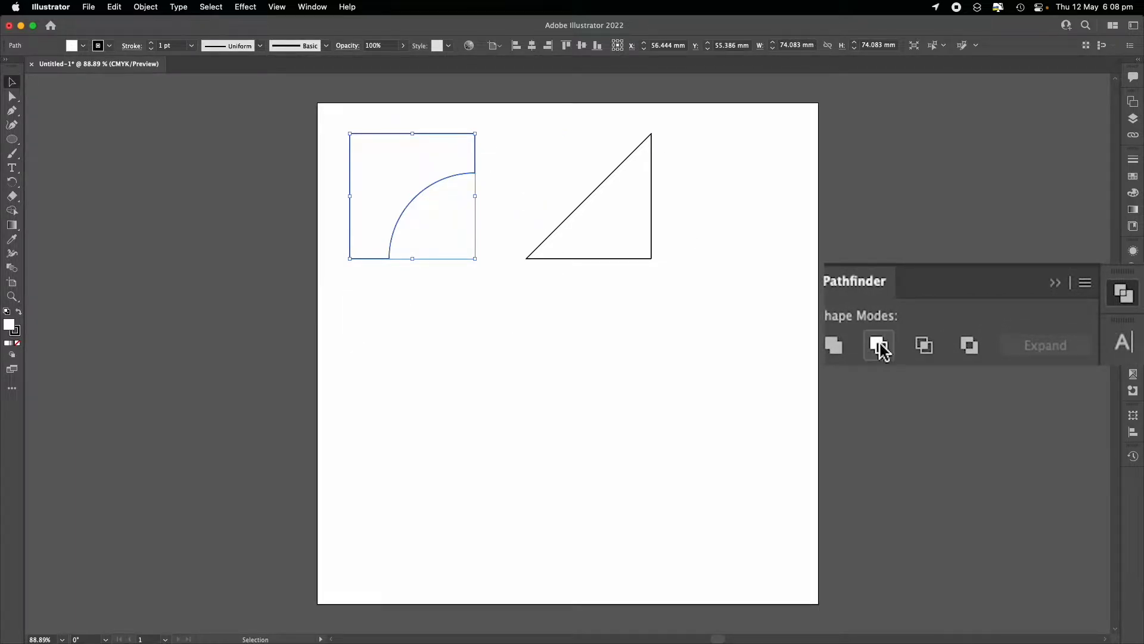
left_click(777, 156)
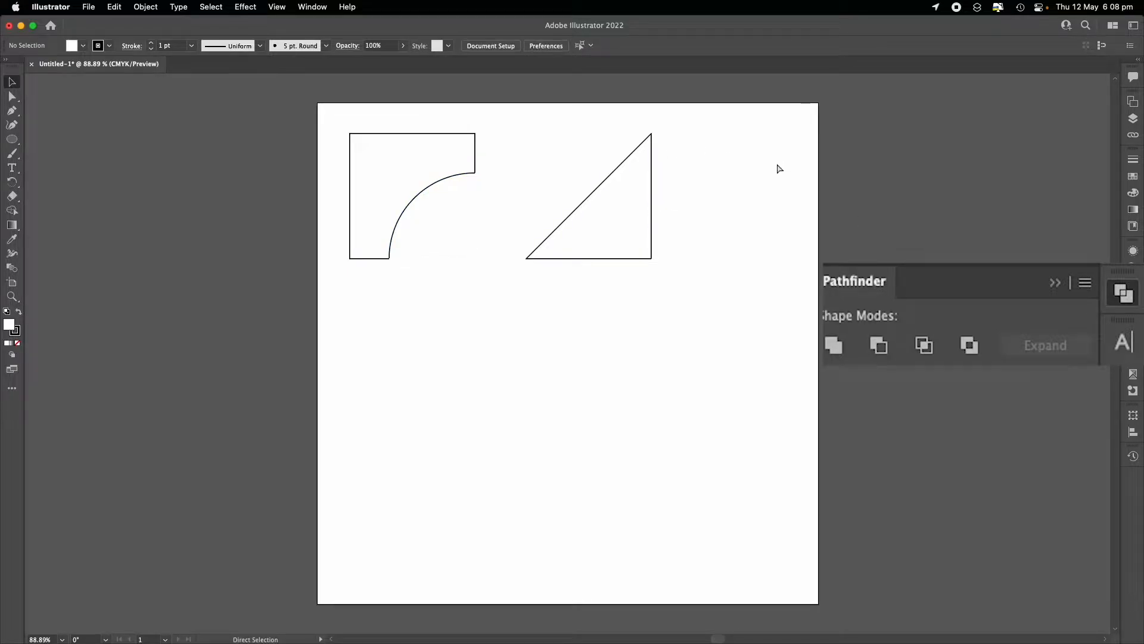
key("super+z")
left_click(775, 165)
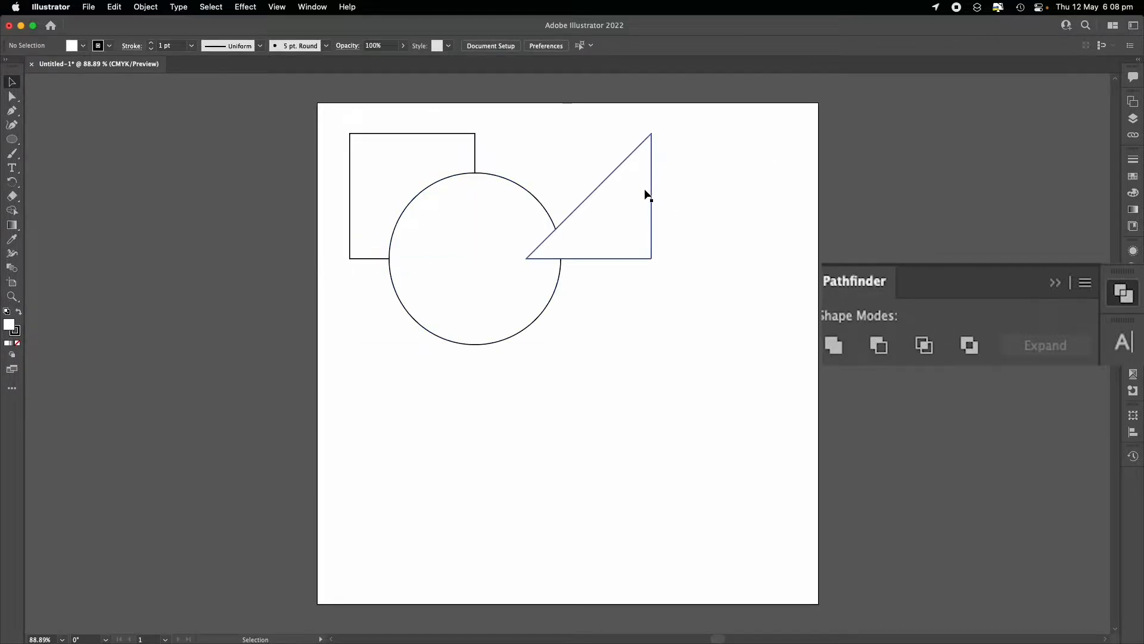
Try cutting the circle out of the triangle with Pathfinder's Minus Back, and undo the cut.
left_click(534, 222)
left_click(618, 223, "shift")
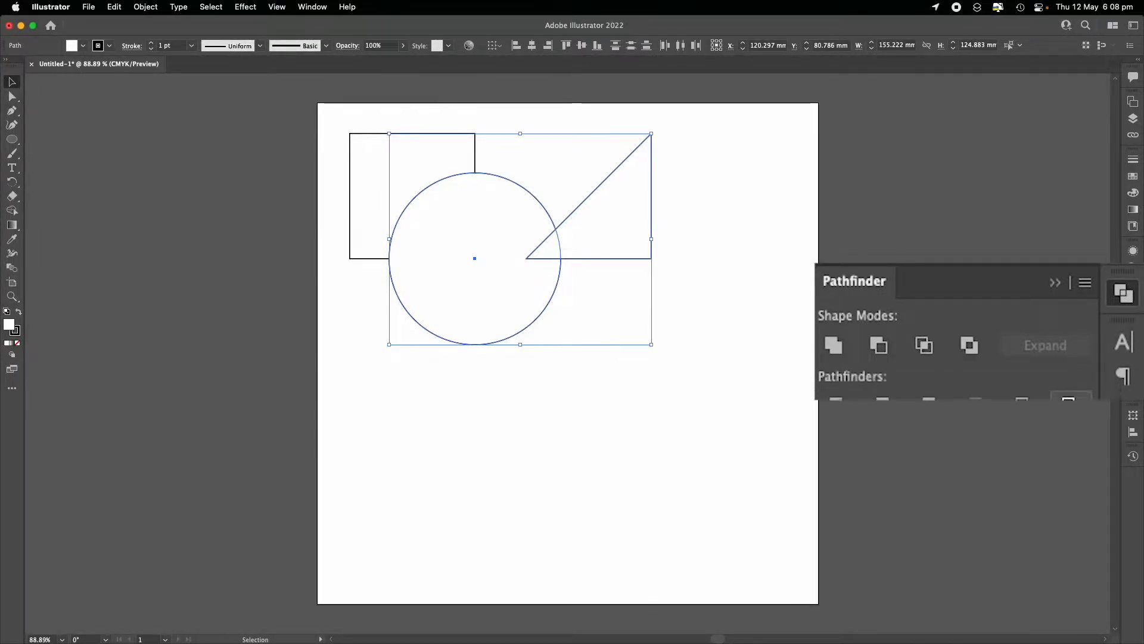
left_click(1068, 405)
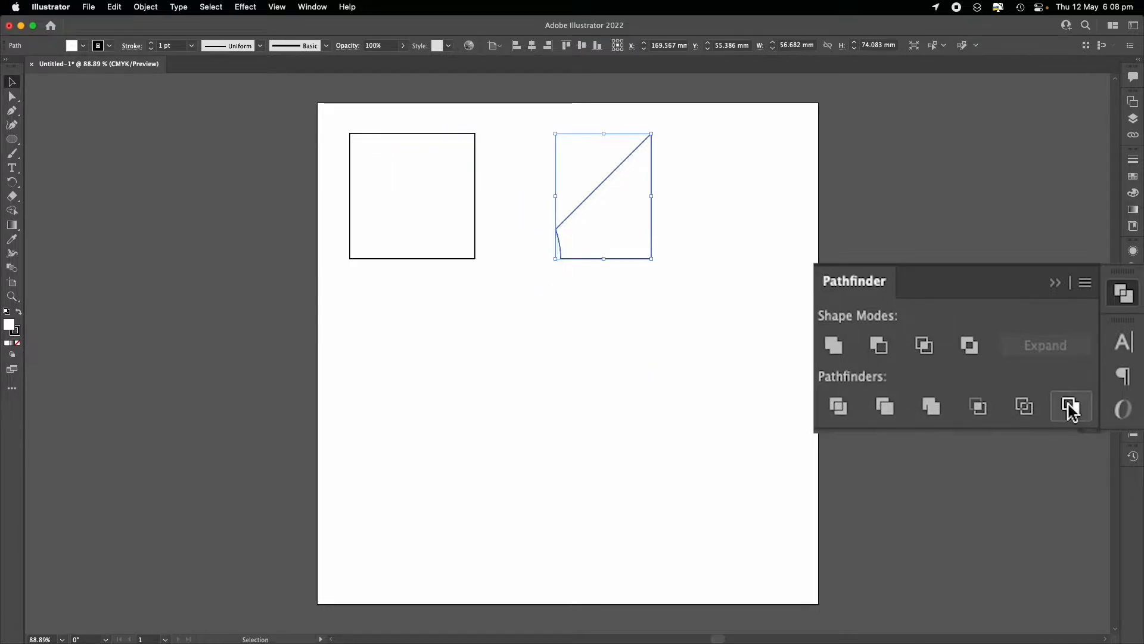
key("super+z")
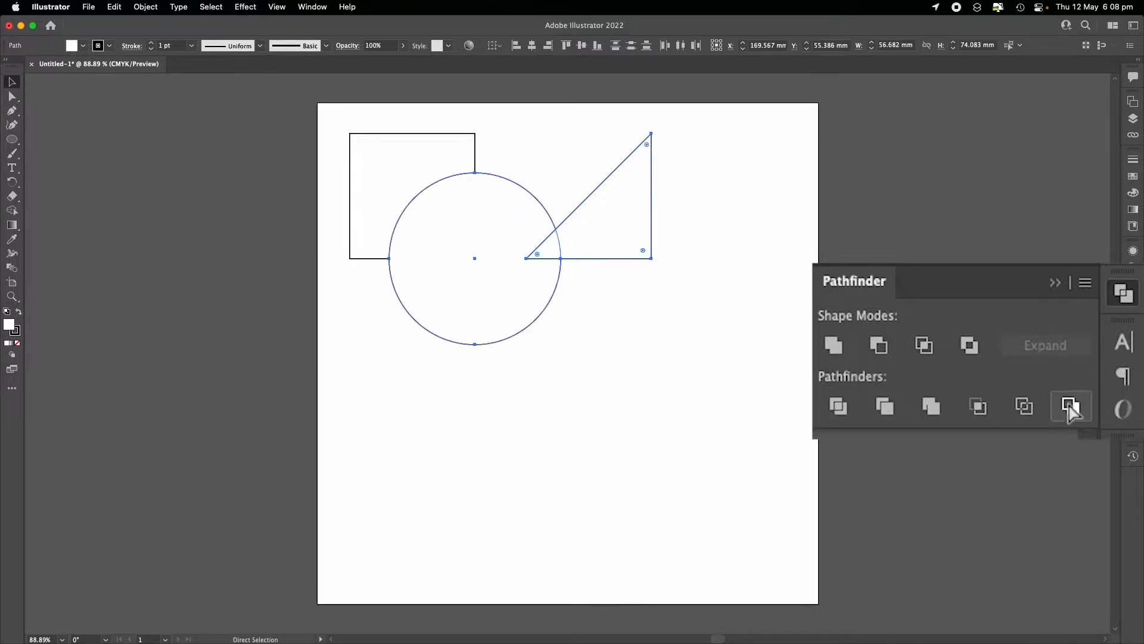
Try uniting the square, circle and triangle into one shape and moving it, and undo back to three separate shapes.
left_click(475, 177, "shift")
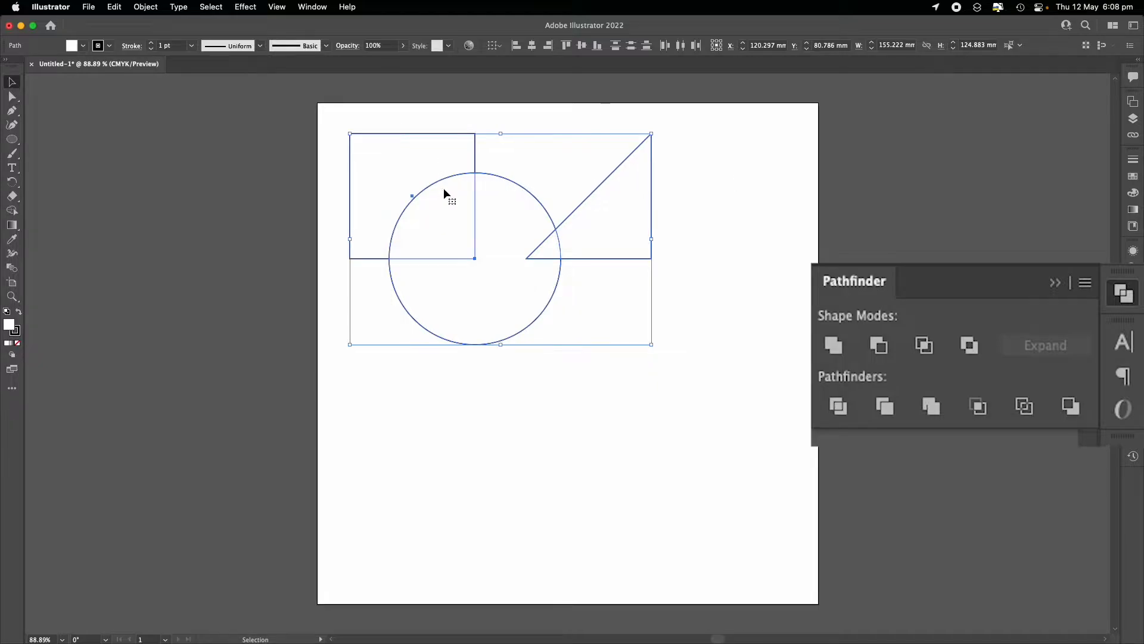
left_click(834, 346)
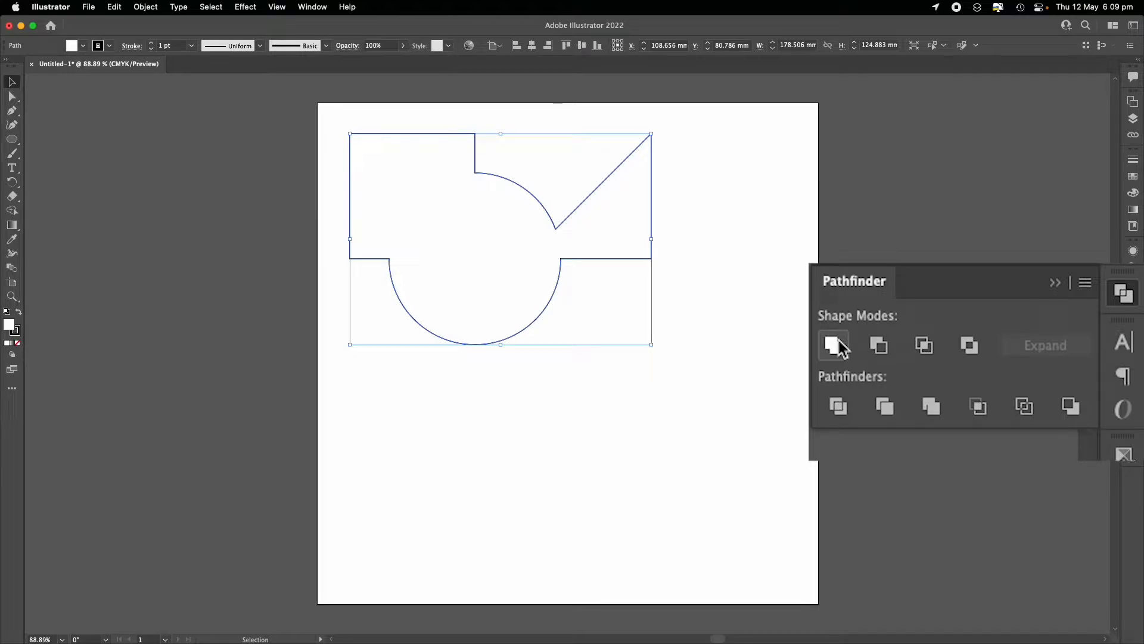
left_click_drag(589, 210, 636, 329, "alt")
key("super+z")
left_click_drag(574, 248, 614, 335)
key("a")
key("ctrl+z")
key("ctrl+z")
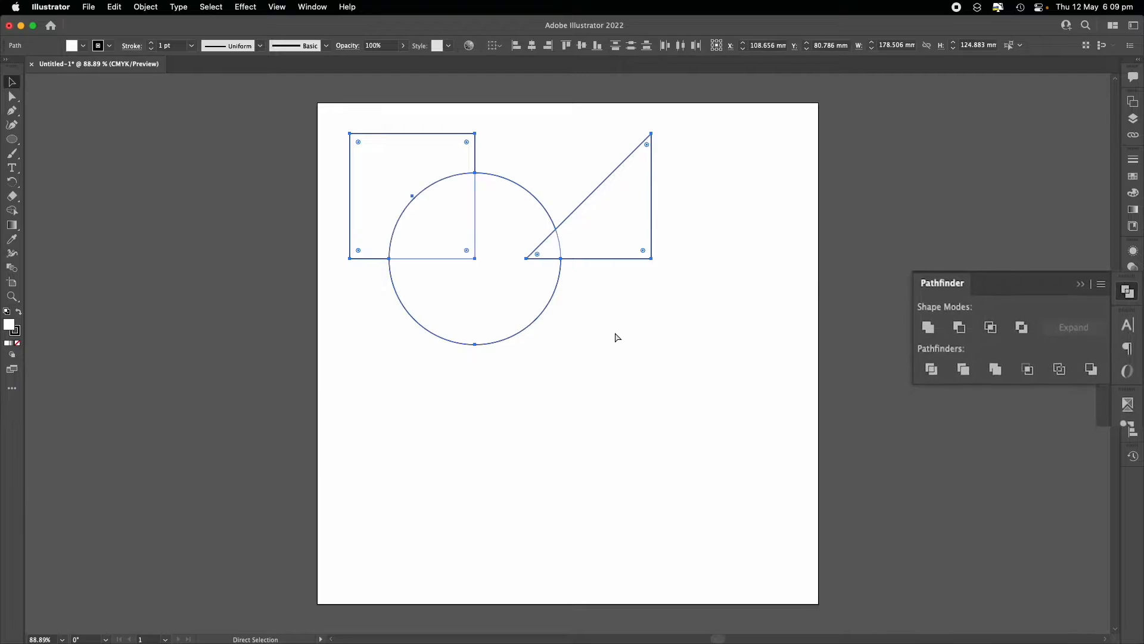
key("v")
left_click(615, 334)
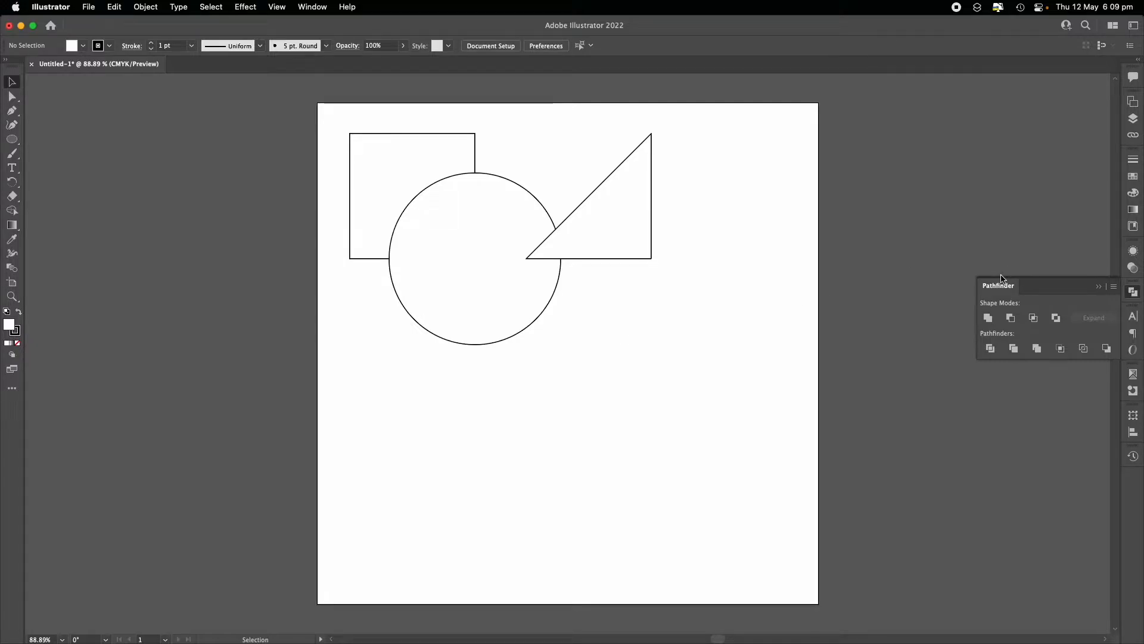
Close the Illustrator document without saving, then switch to Blender and start a new General file.
key("super+w")
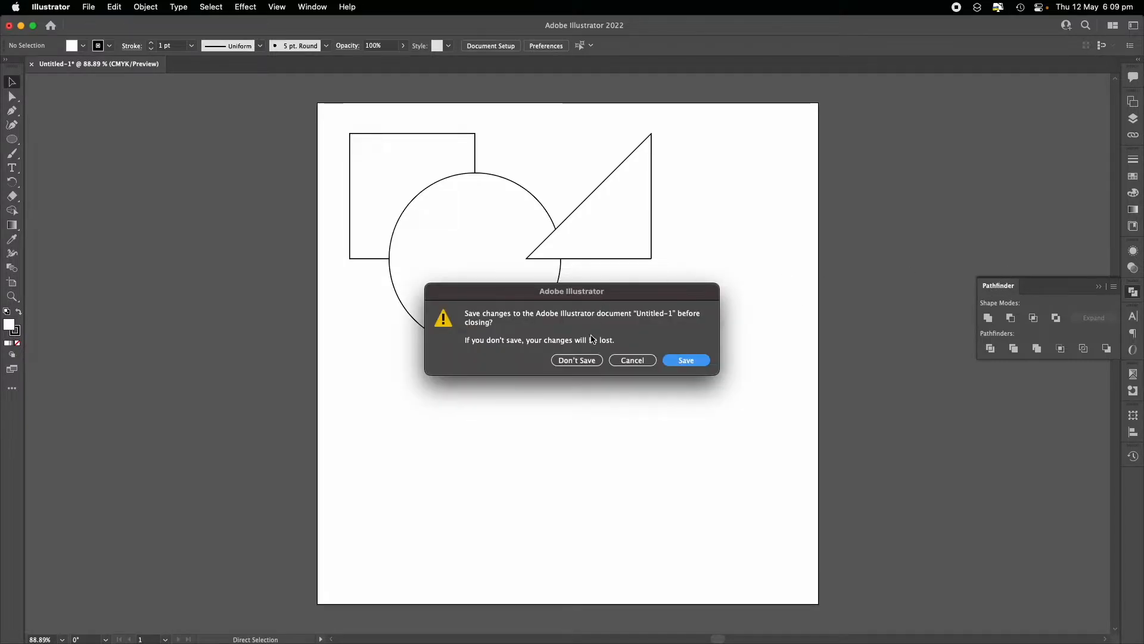
left_click(577, 360)
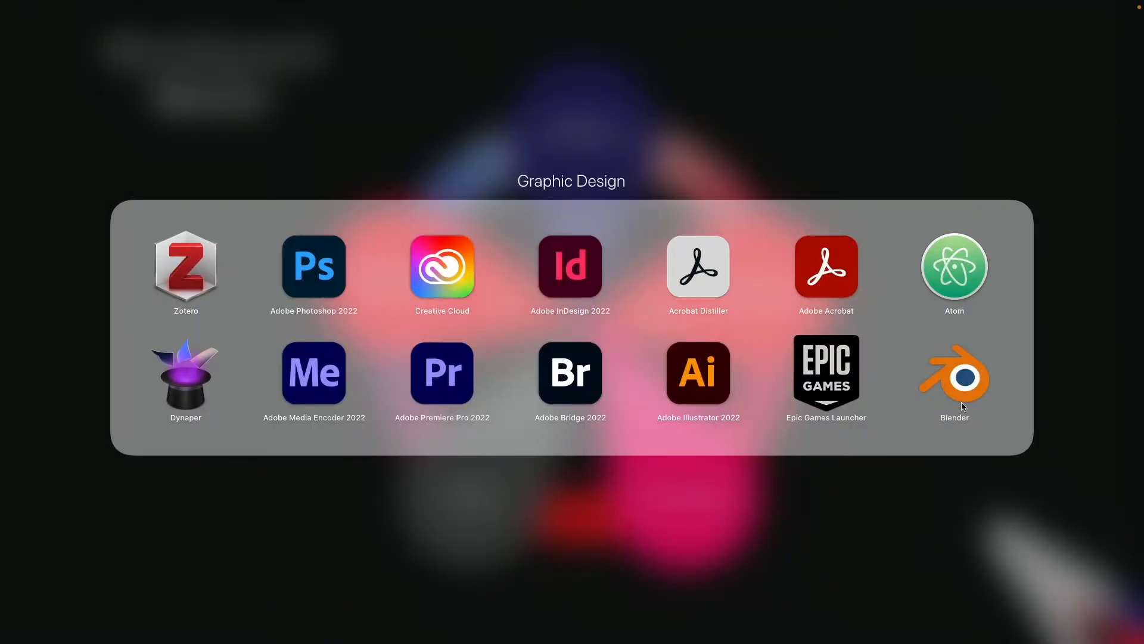
left_click(962, 404)
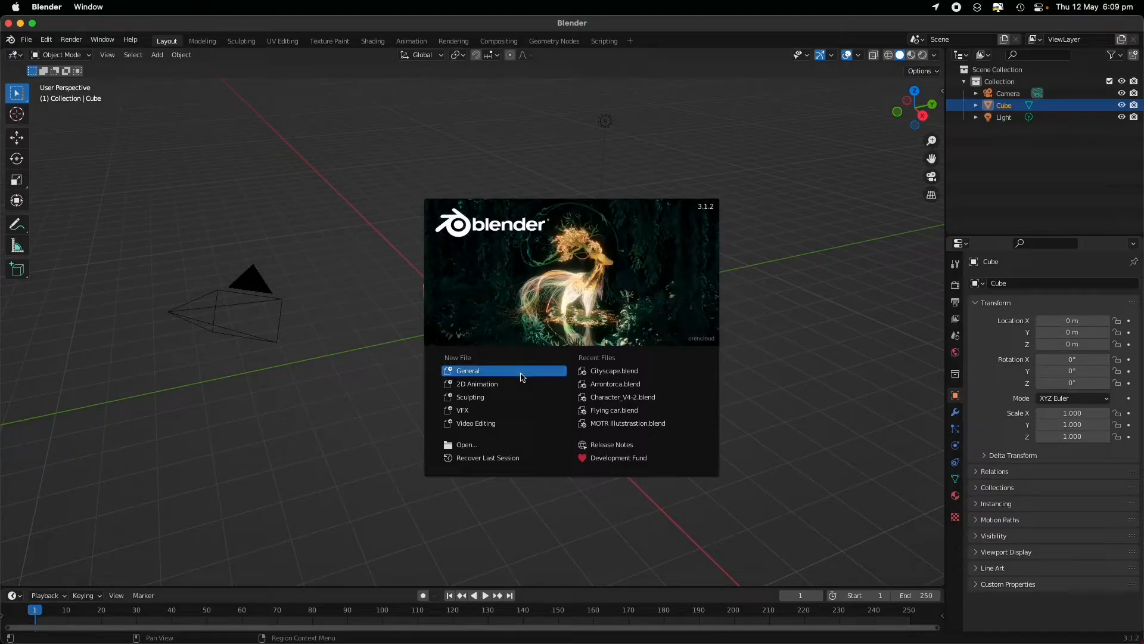
left_click(523, 374)
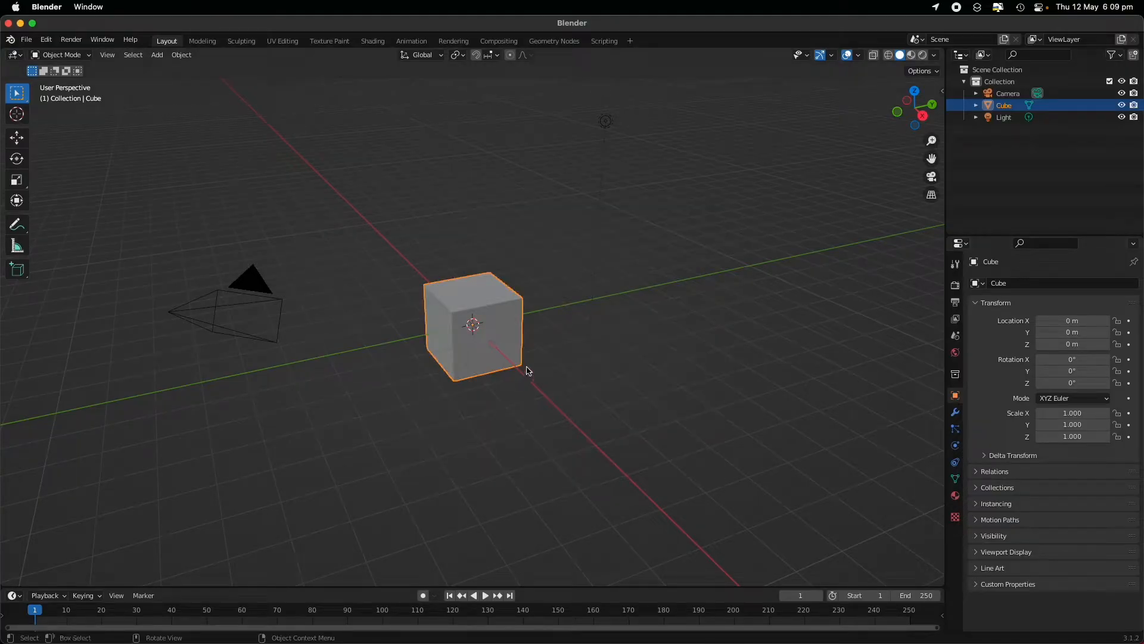
Add a UV sphere mesh at the centre of the default cube.
scroll(526, 370, "up", 4)
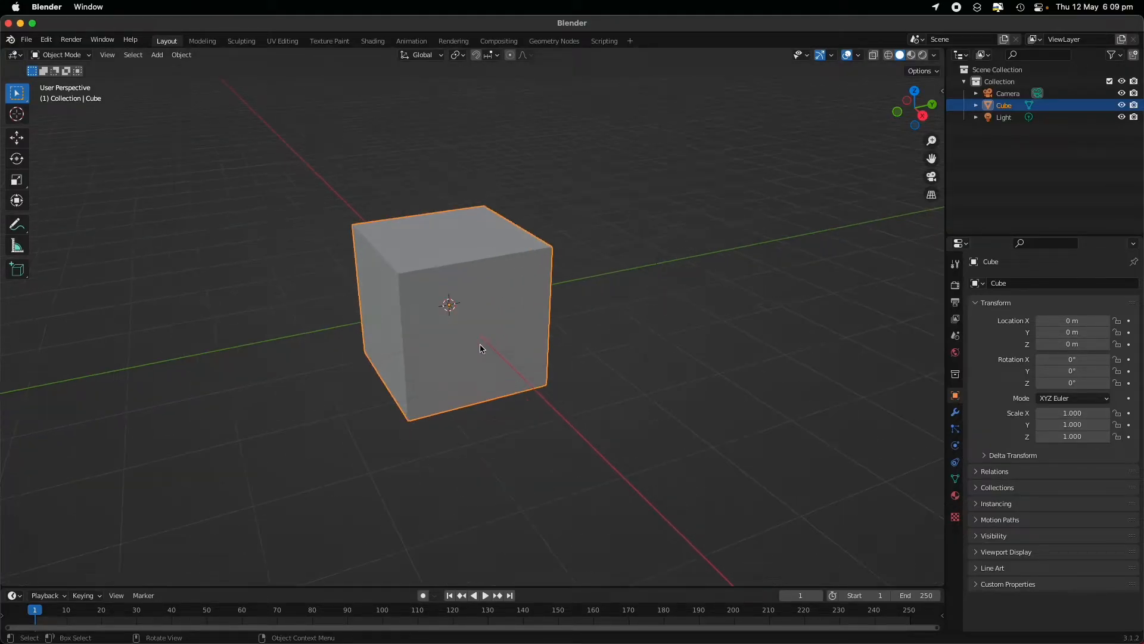
scroll(480, 349, "down", 2)
scroll(453, 298, "up", 3)
scroll(419, 255, "up", 2)
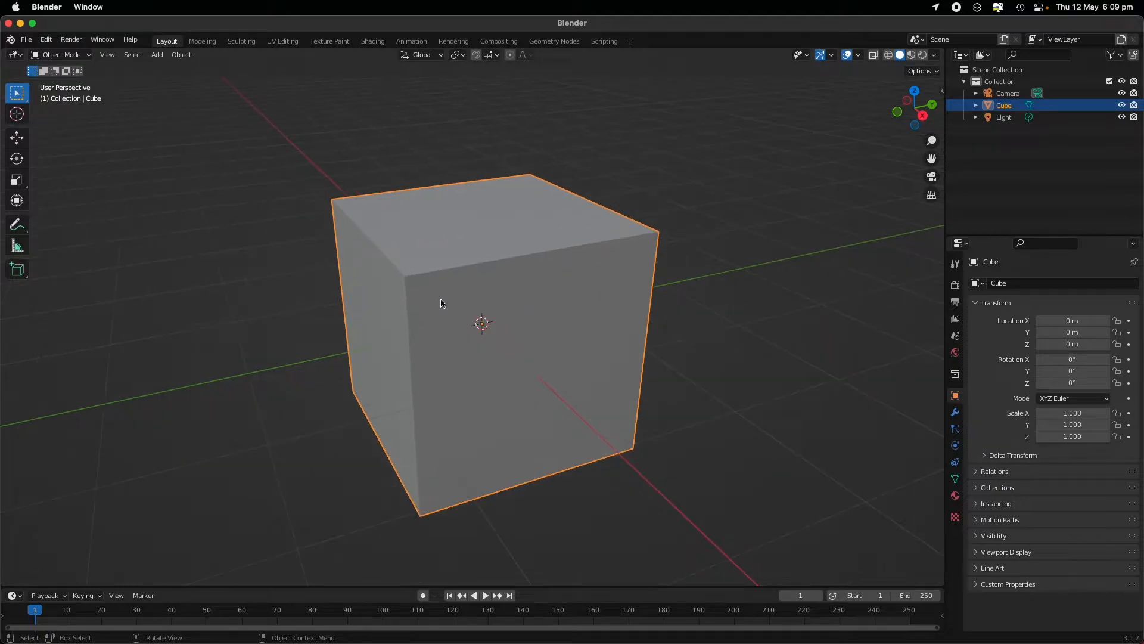
scroll(444, 308, "down", 1)
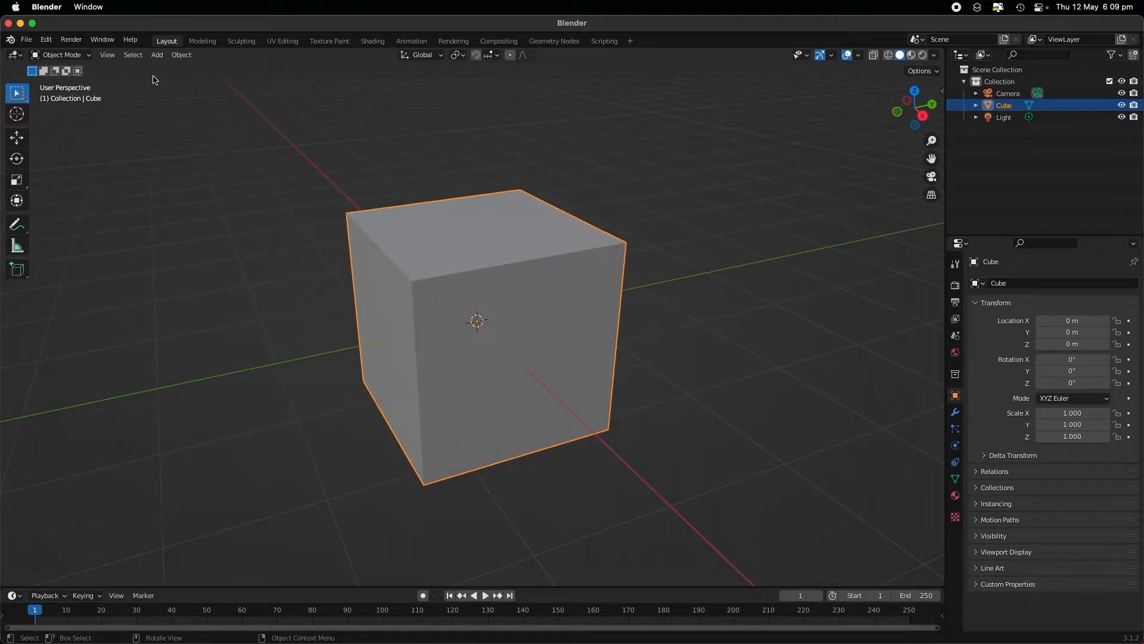
left_click(157, 55)
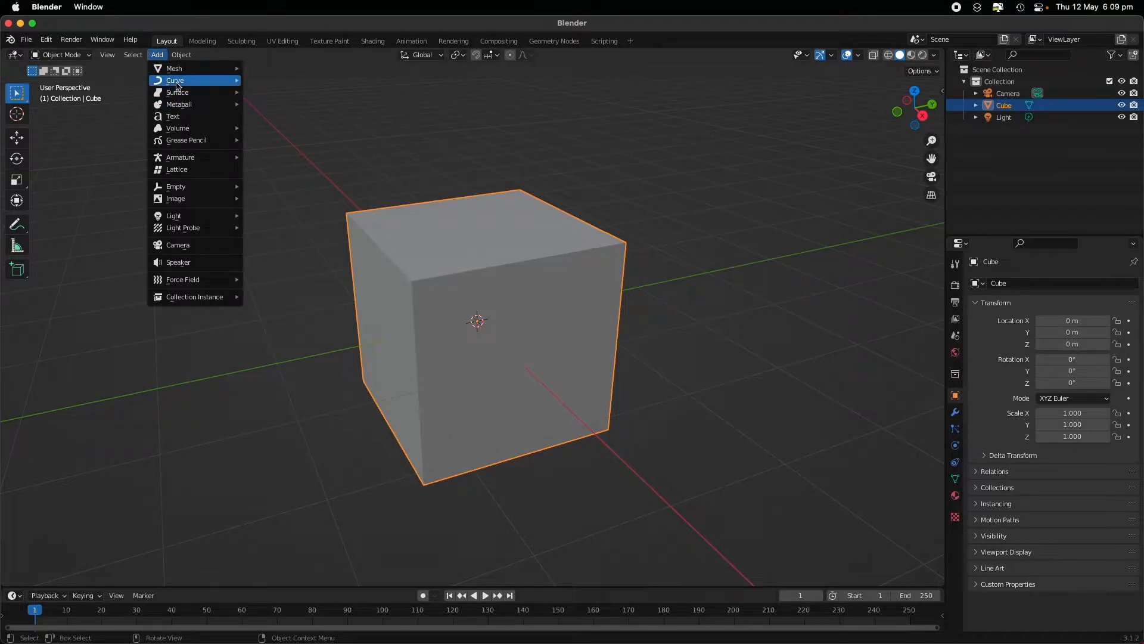
mouse_move(184, 69)
left_click(276, 105)
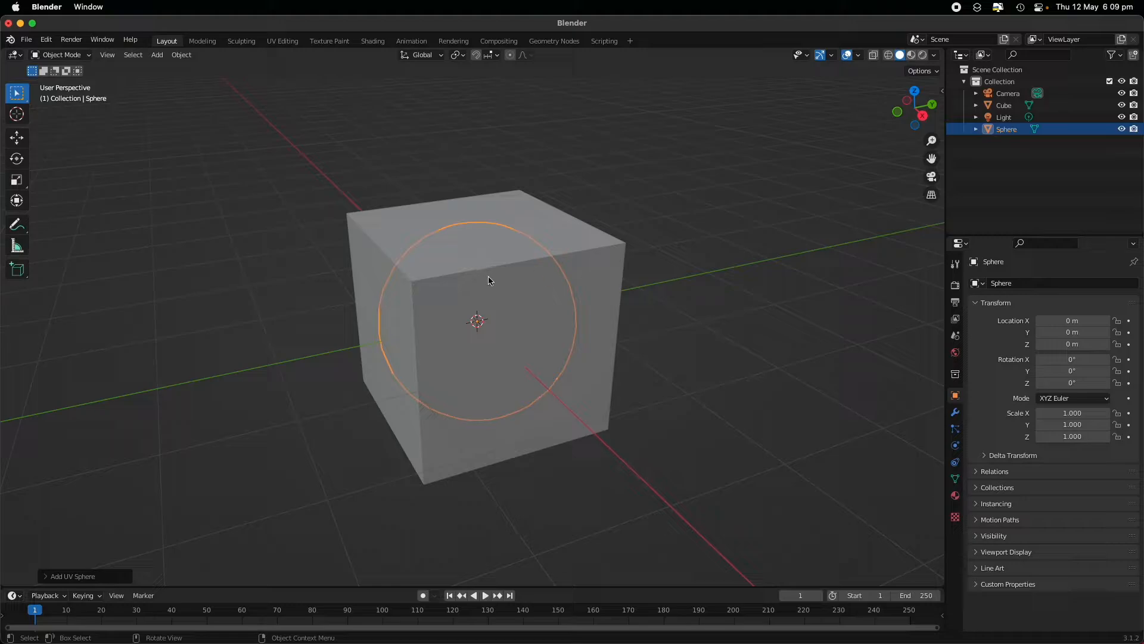
Inspect the cube and the enclosed sphere from the top and right orthographic views, and return to a perspective view.
middle_click_drag(487, 288, 554, 292)
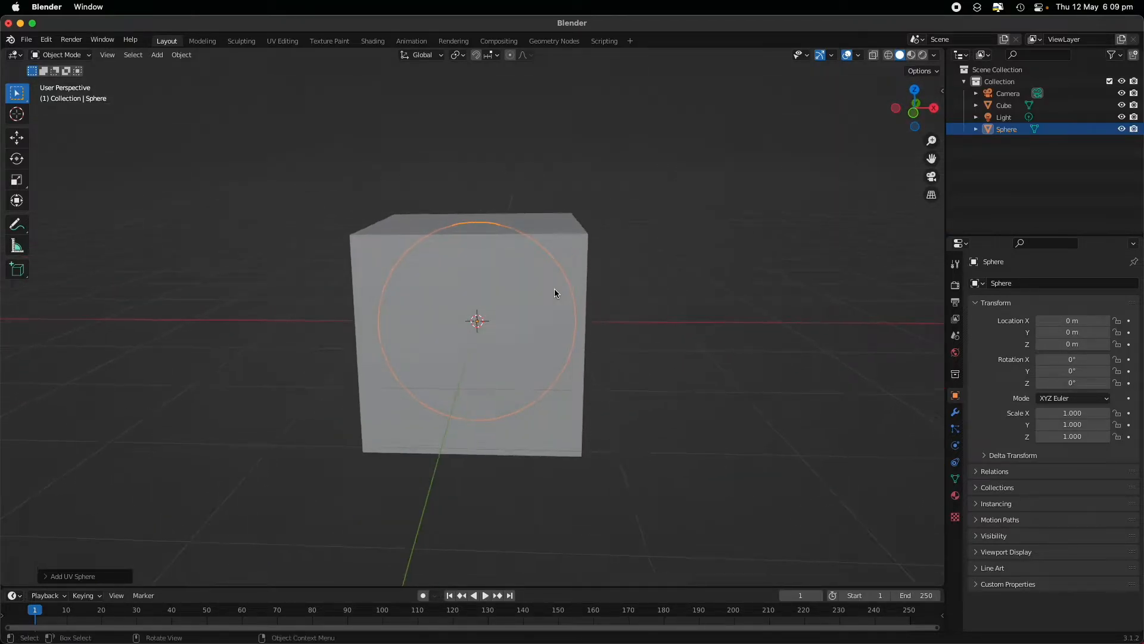
key("g")
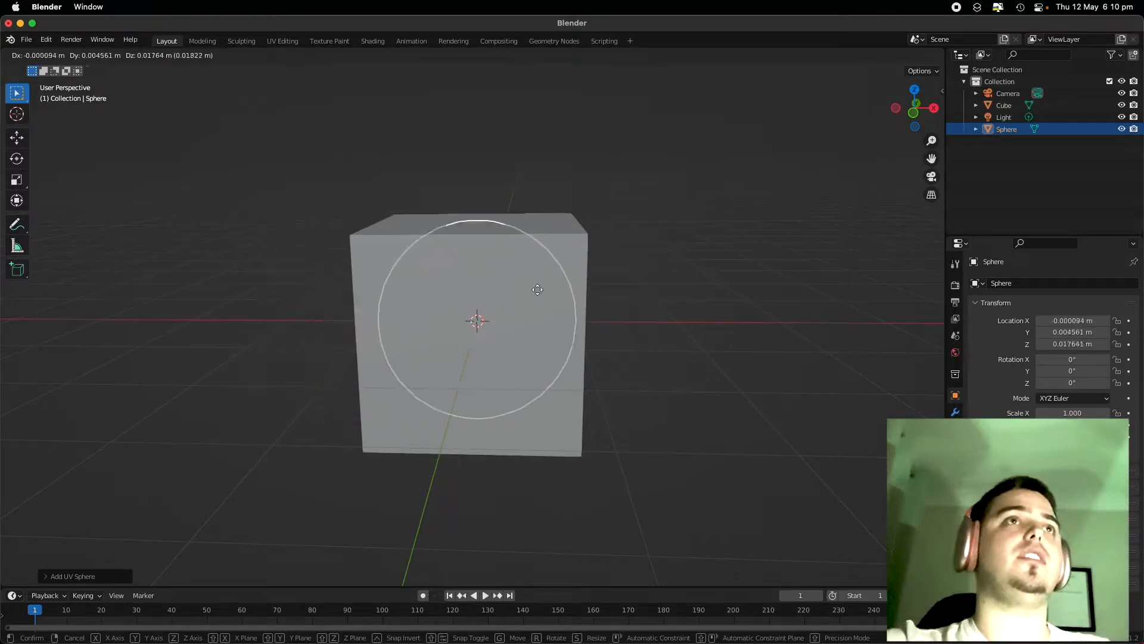
key("Escape")
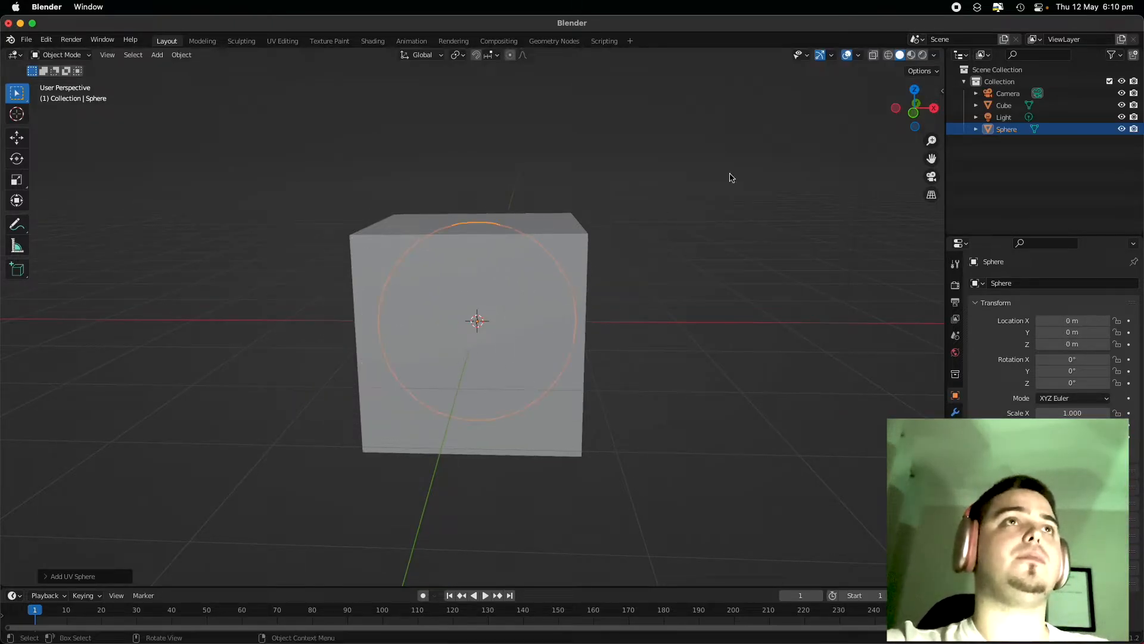
left_click(916, 91)
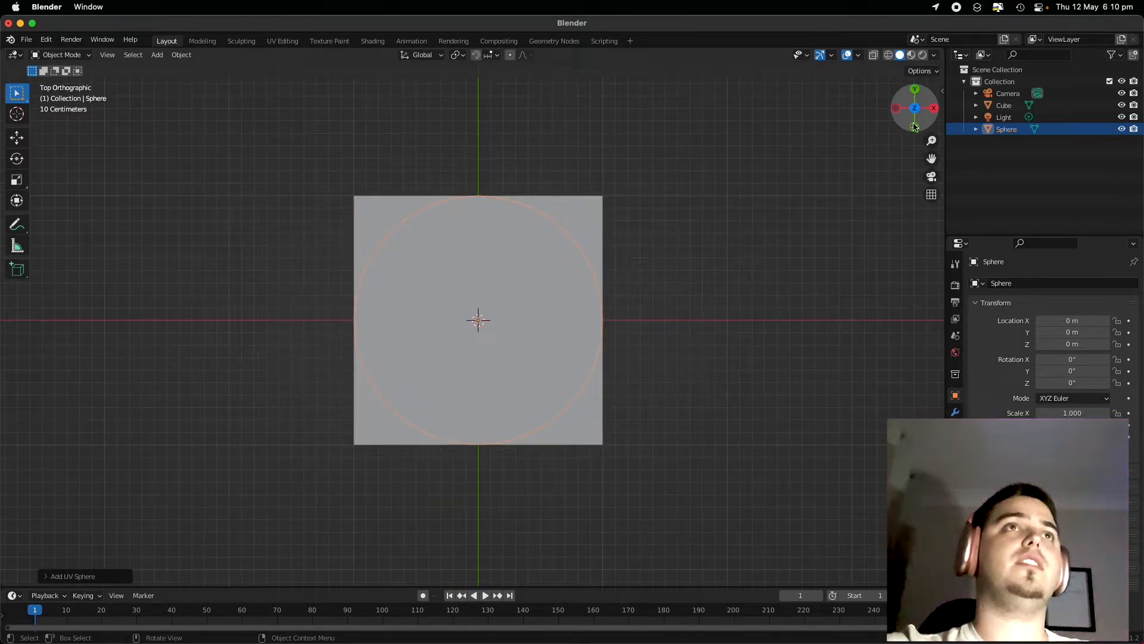
left_click(932, 109)
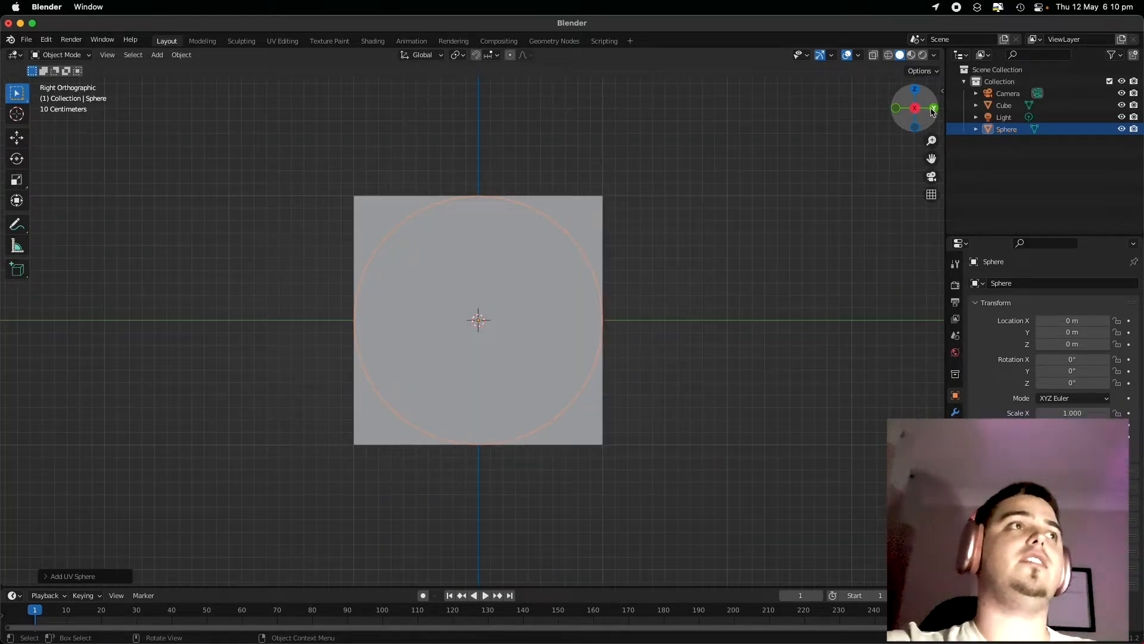
middle_click_drag(642, 221, 726, 247)
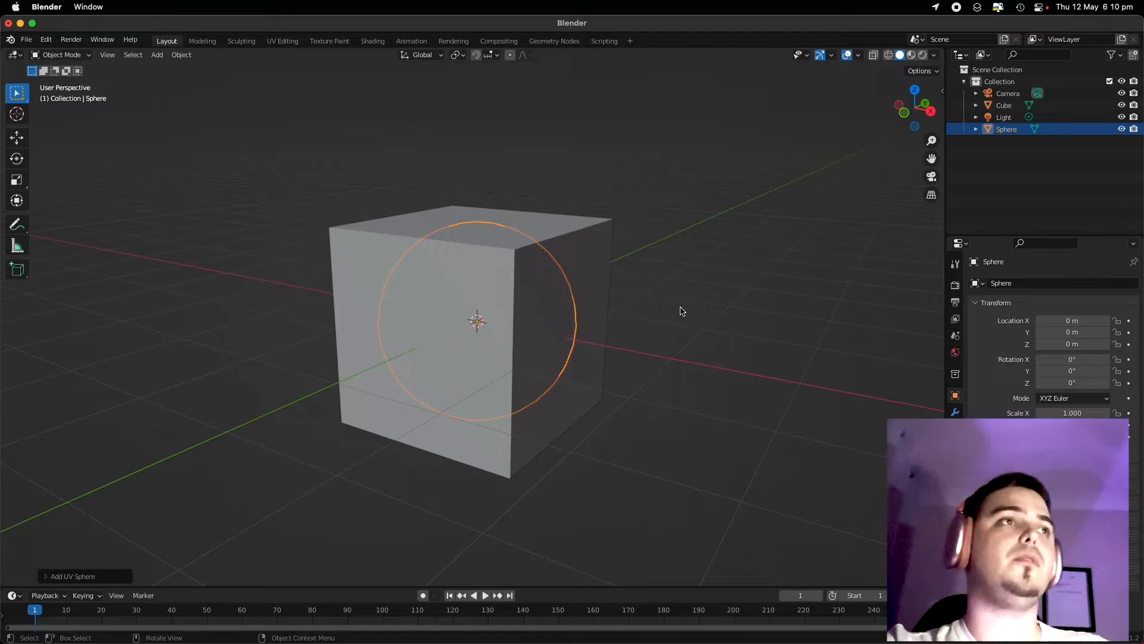
Move the sphere about 0.85 m along the global X axis so it protrudes from the cube's side, and deselect it.
key("g")
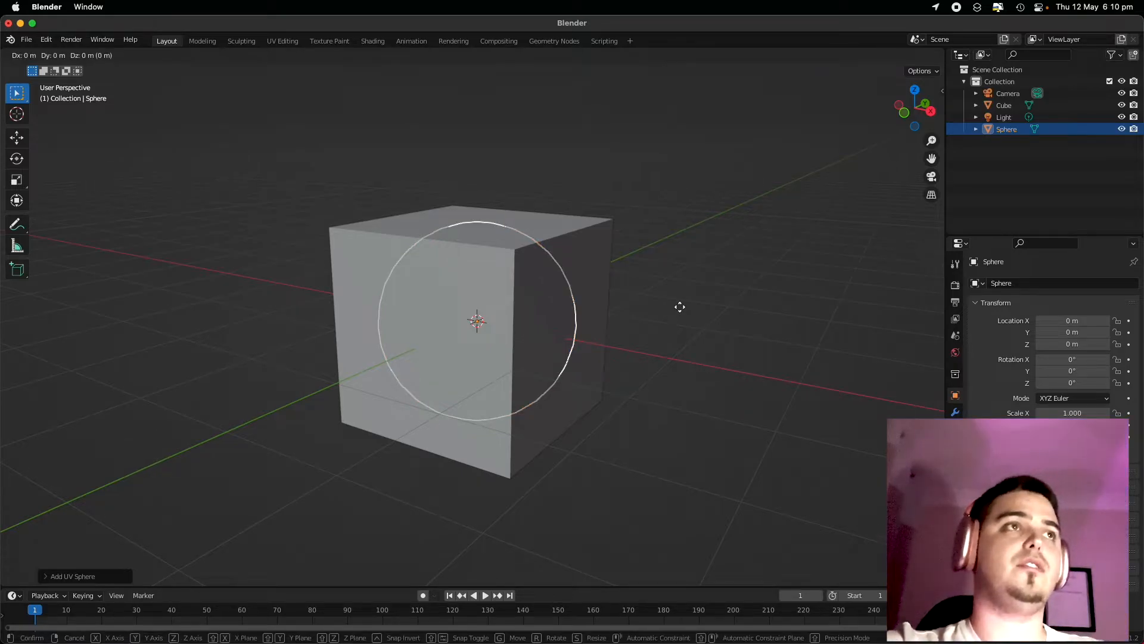
key("x")
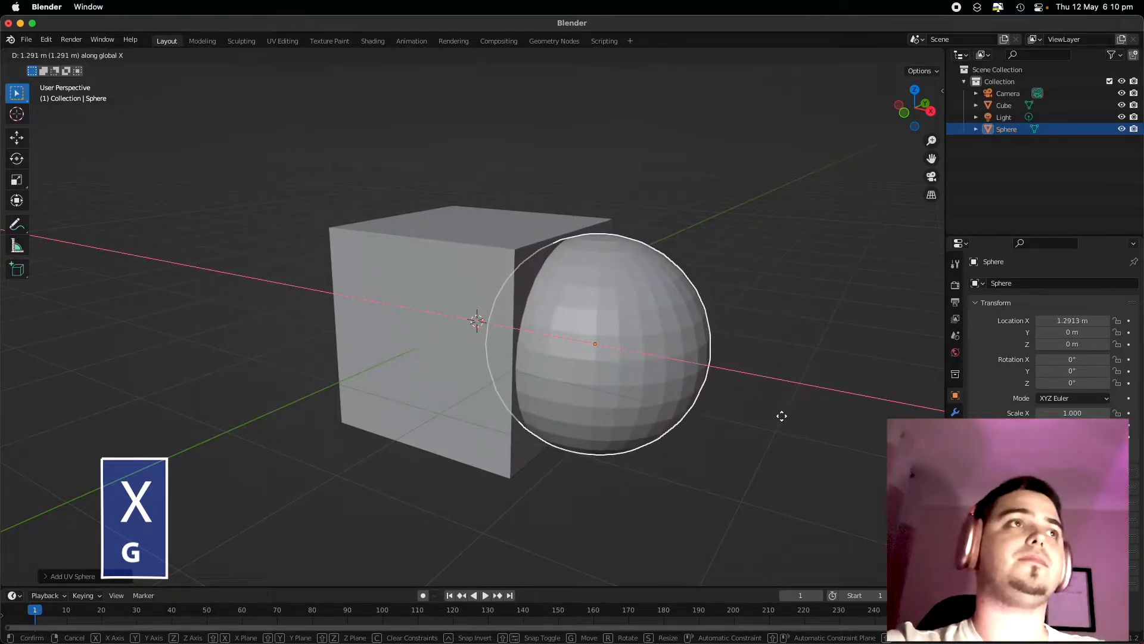
key("z")
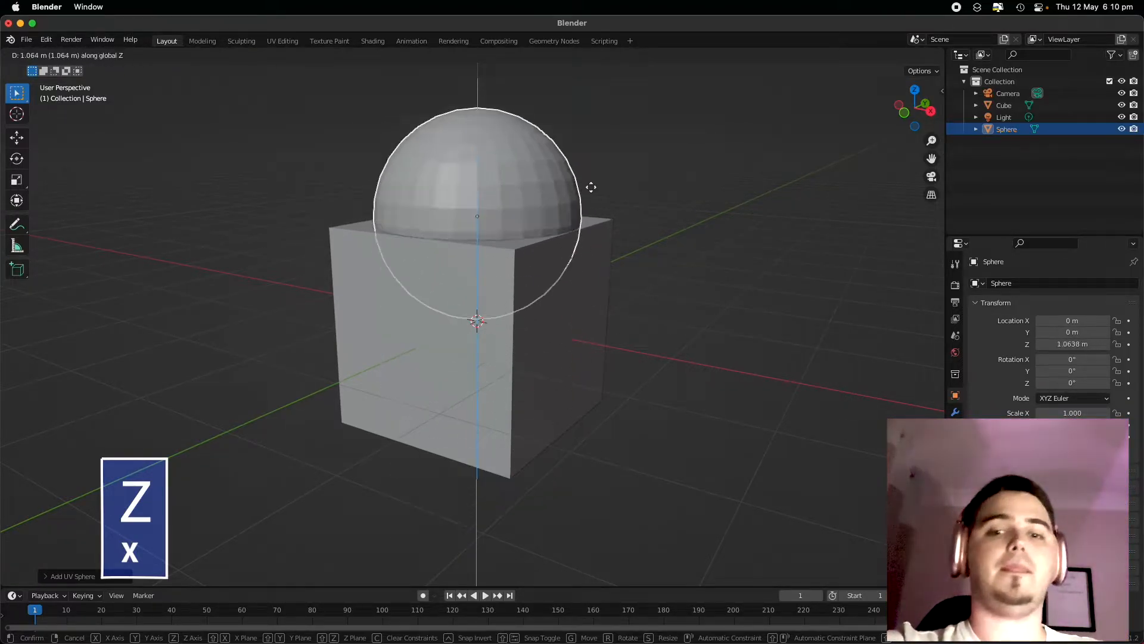
key("y")
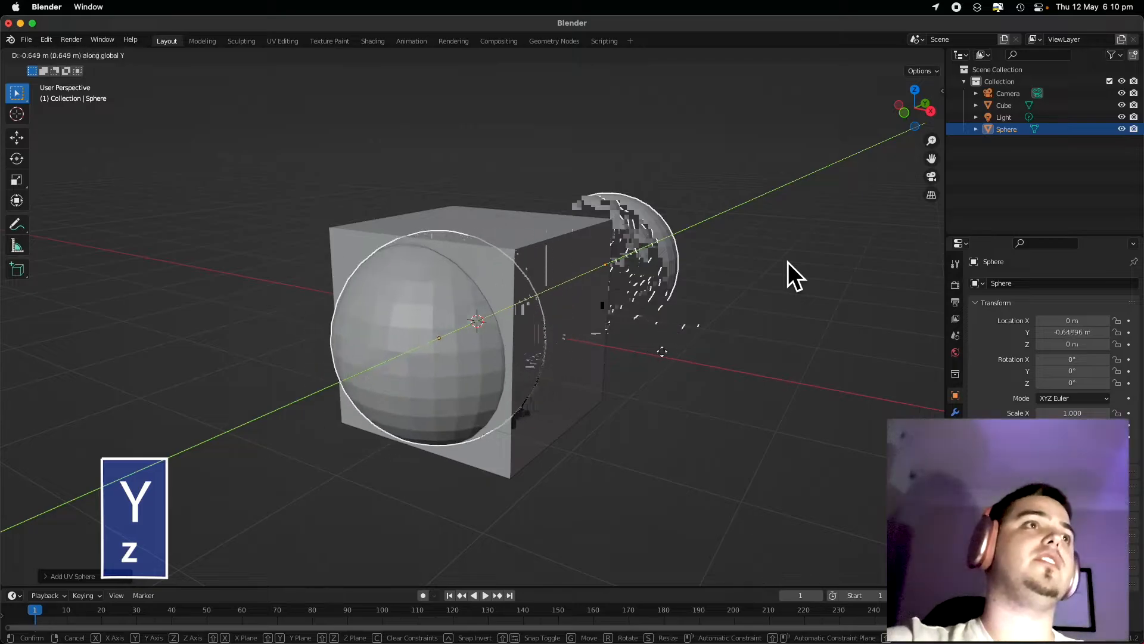
key("x")
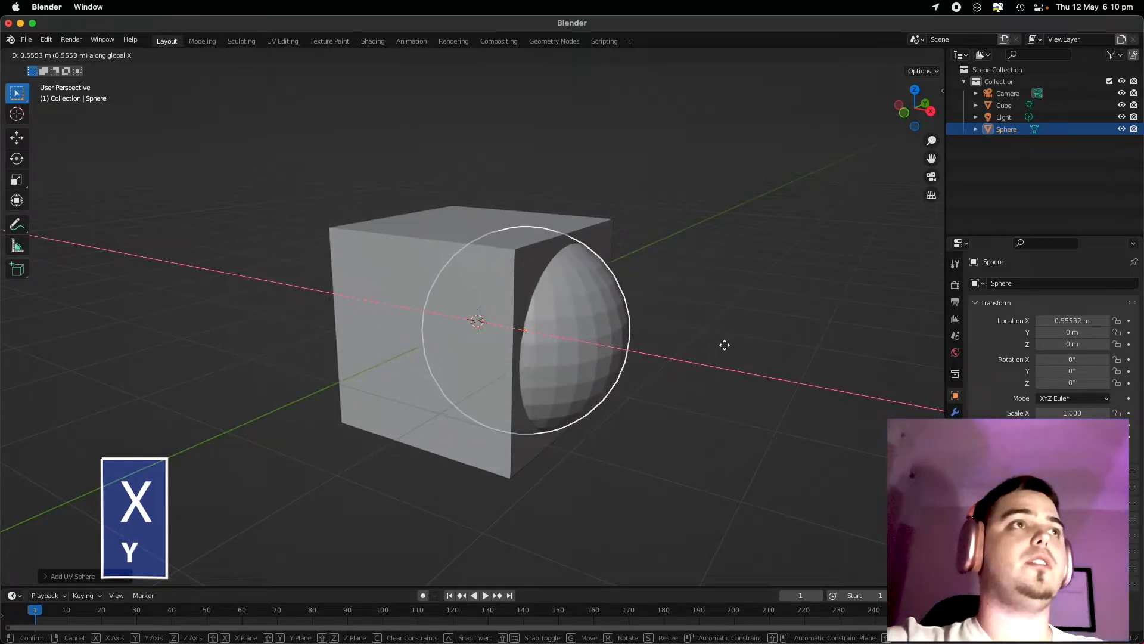
left_click(727, 356)
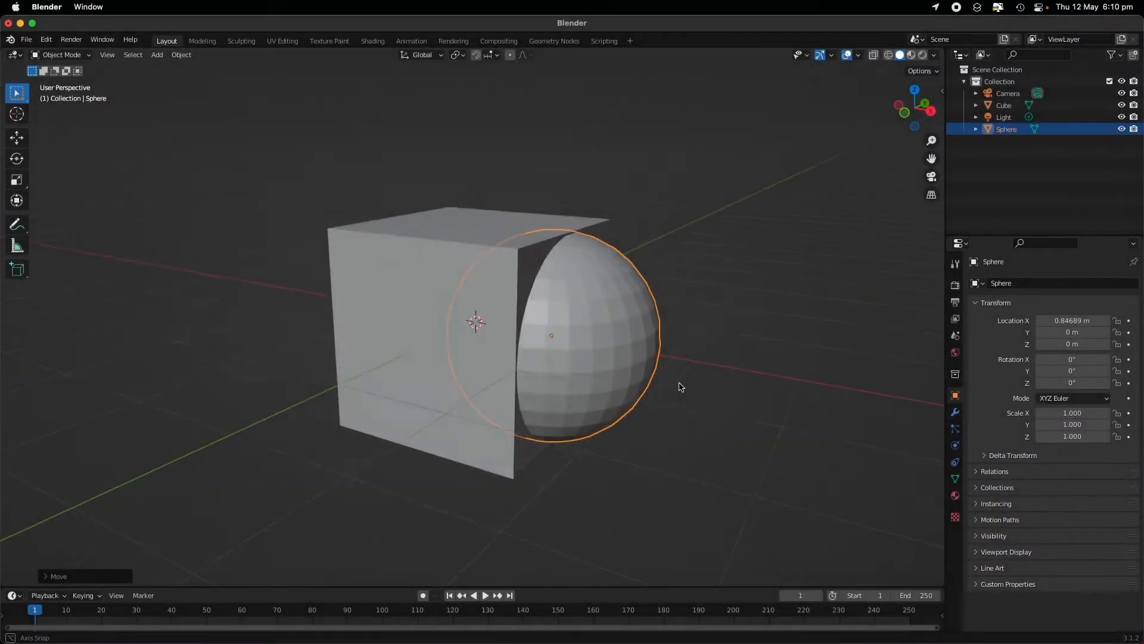
mouse_move(677, 386)
middle_mouse_down()
mouse_move(749, 385)
mouse_move(571, 363)
mouse_move(708, 447)
mouse_move(713, 473)
mouse_move(686, 378)
middle_mouse_up()
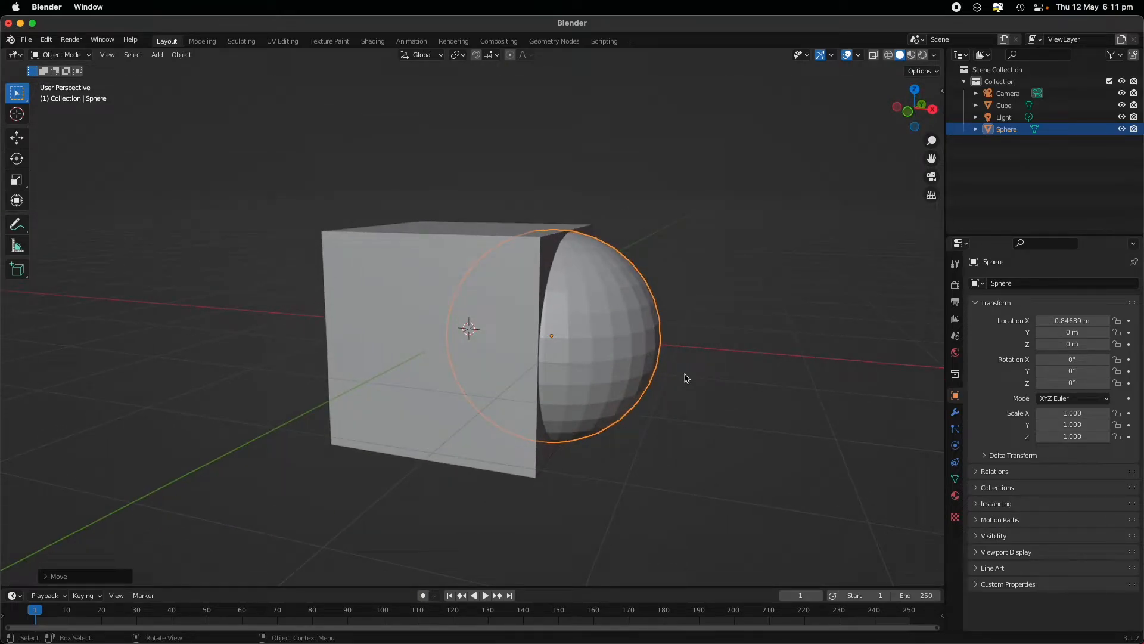
left_click(686, 381)
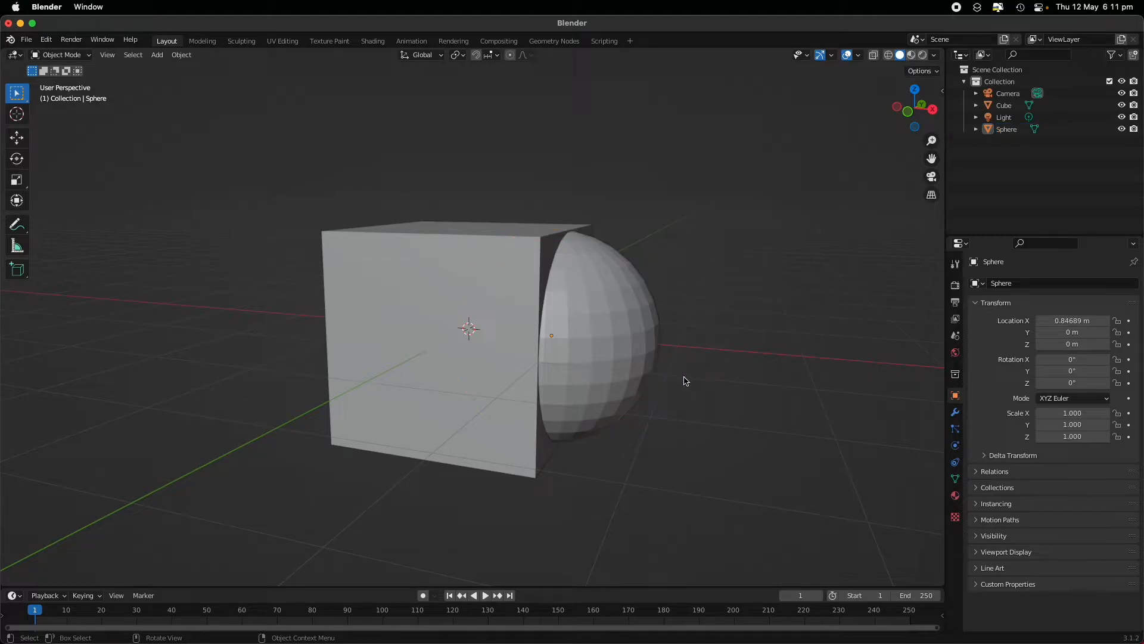
Add a Boolean modifier to the cube with the Difference operation and the sphere as its object.
left_click(479, 331)
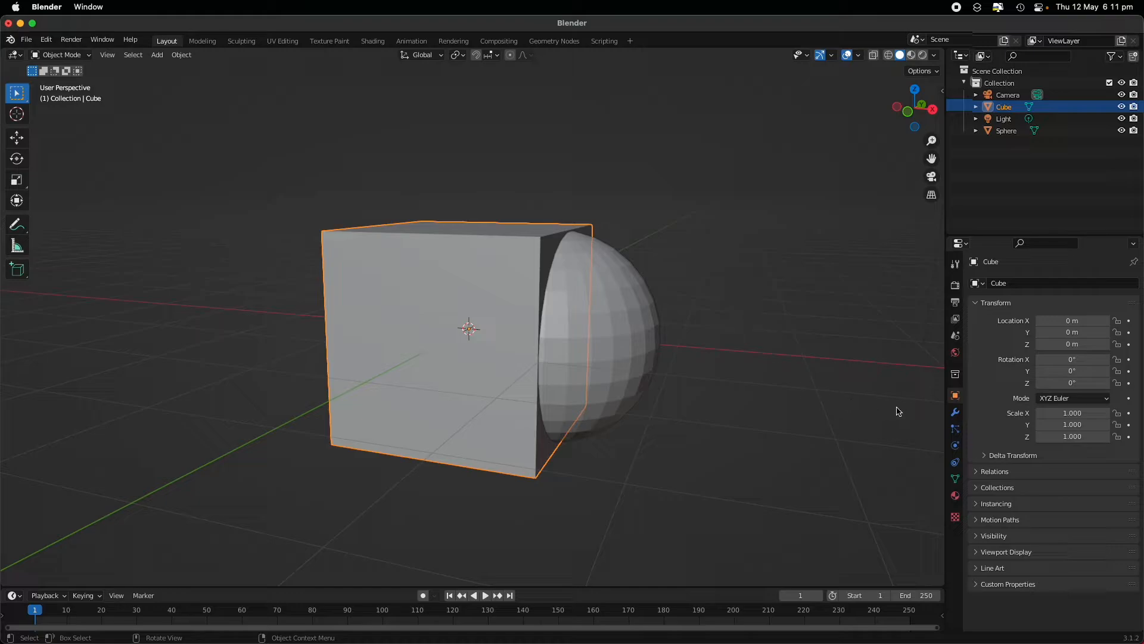
left_click(956, 413)
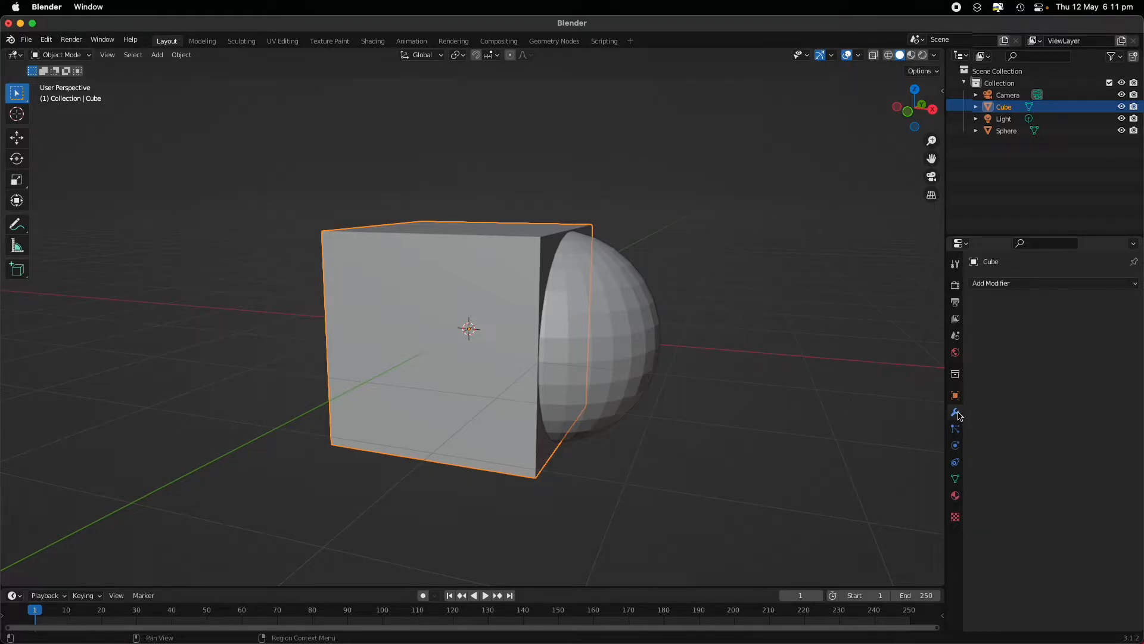
left_click(980, 285)
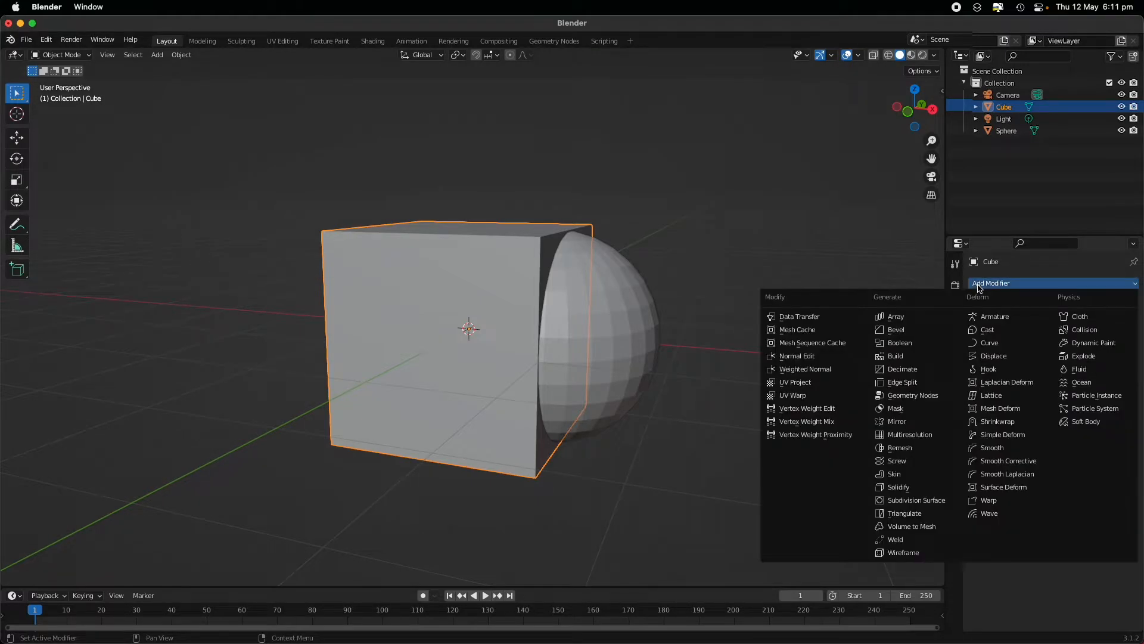
left_click(901, 344)
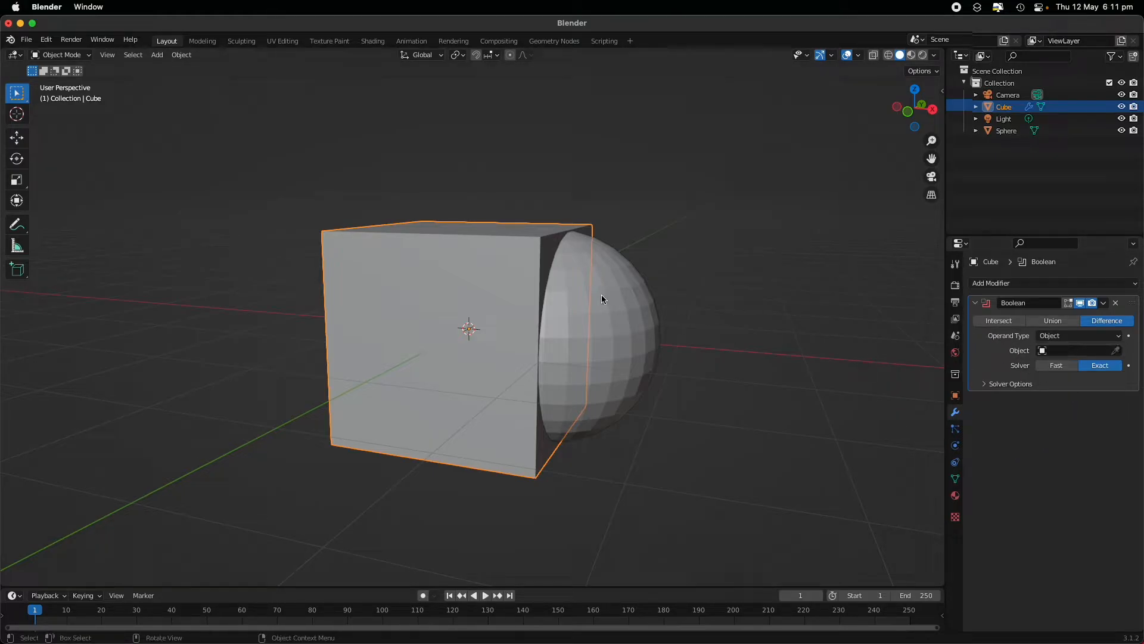
left_click(611, 239)
left_click(398, 249)
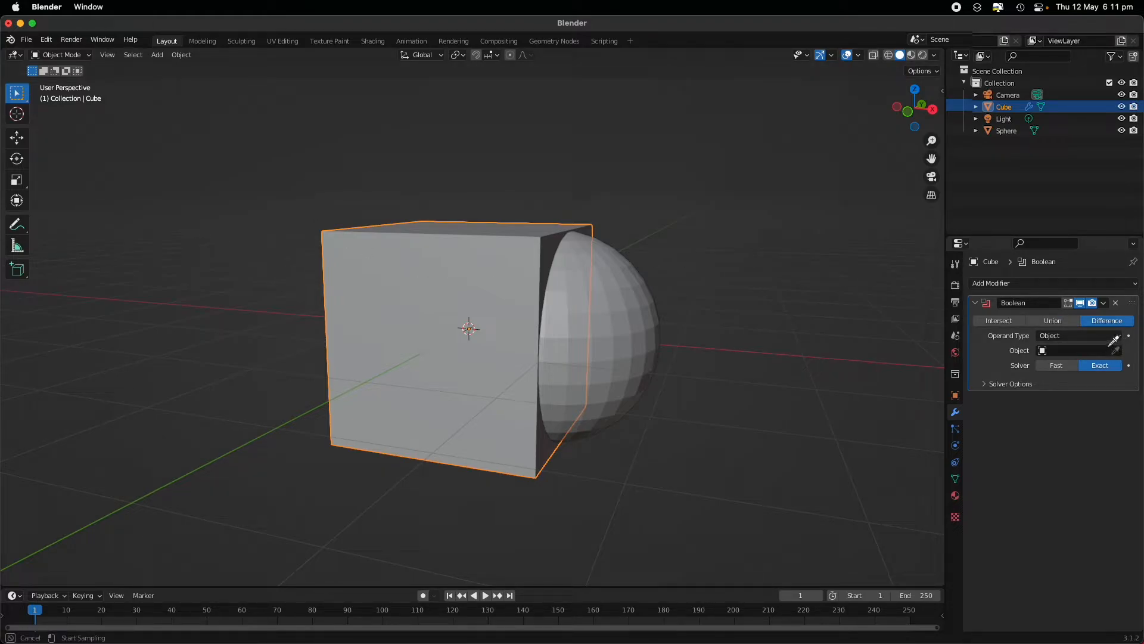
left_click(635, 293)
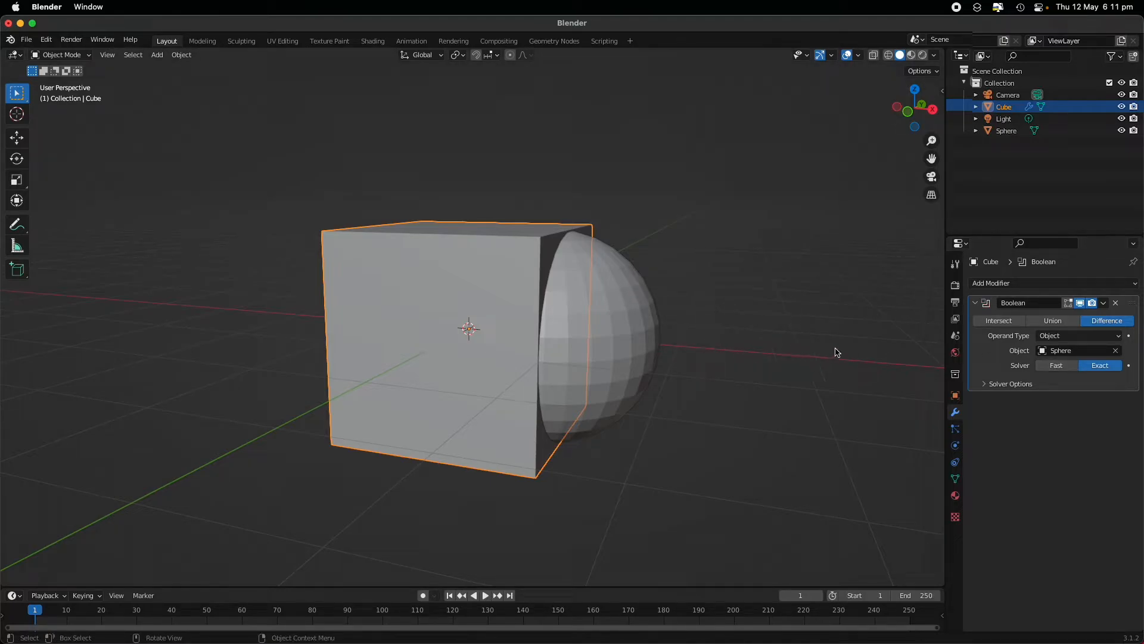
Try the cube's Boolean as Union and Intersect, hiding the sphere to inspect the intersection and showing it again.
left_click(1043, 322)
middle_click_drag(642, 288, 657, 307)
left_click(1016, 322)
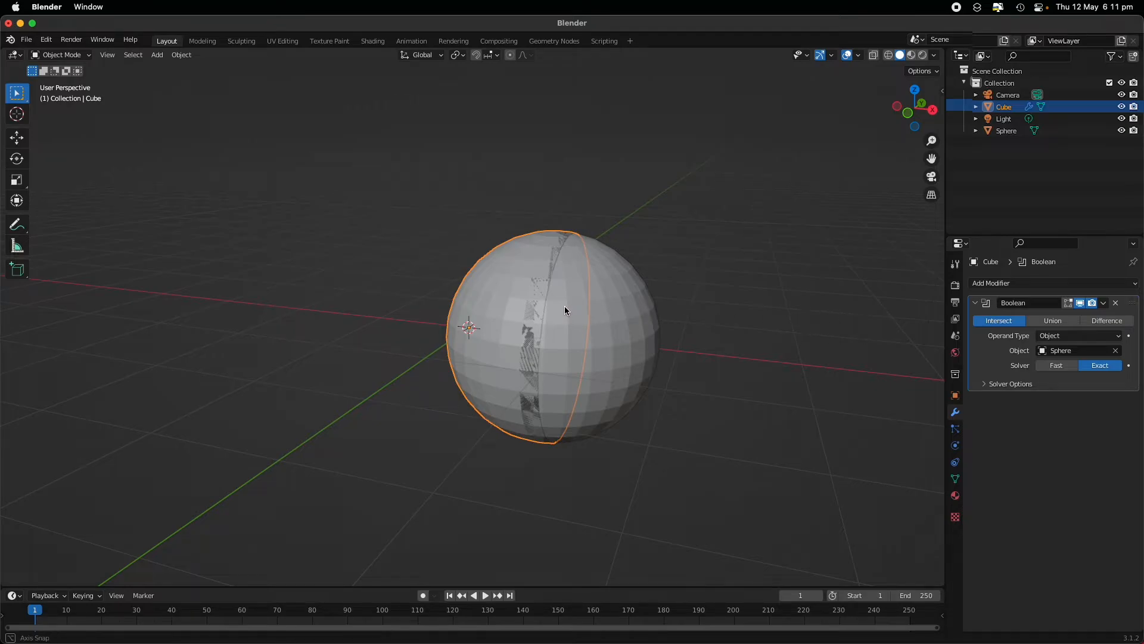
mouse_move(563, 305)
middle_mouse_down()
mouse_move(619, 308)
mouse_move(416, 278)
mouse_move(325, 274)
mouse_move(320, 286)
mouse_move(485, 342)
mouse_move(590, 338)
mouse_move(584, 309)
middle_mouse_up()
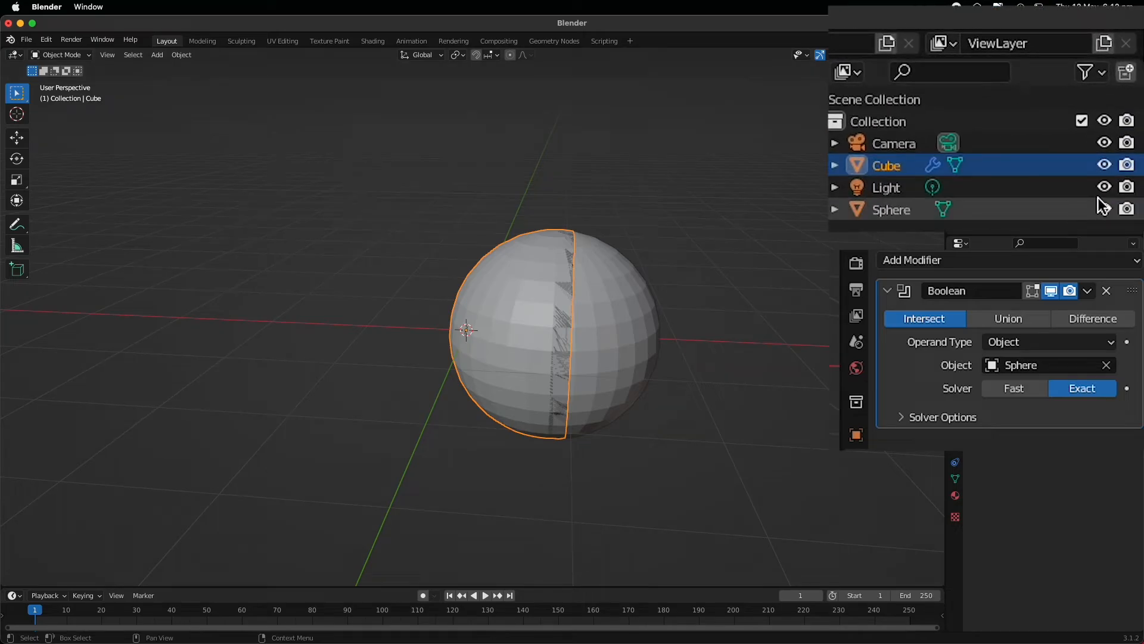
left_click(1105, 208)
middle_click_drag(736, 320, 694, 314)
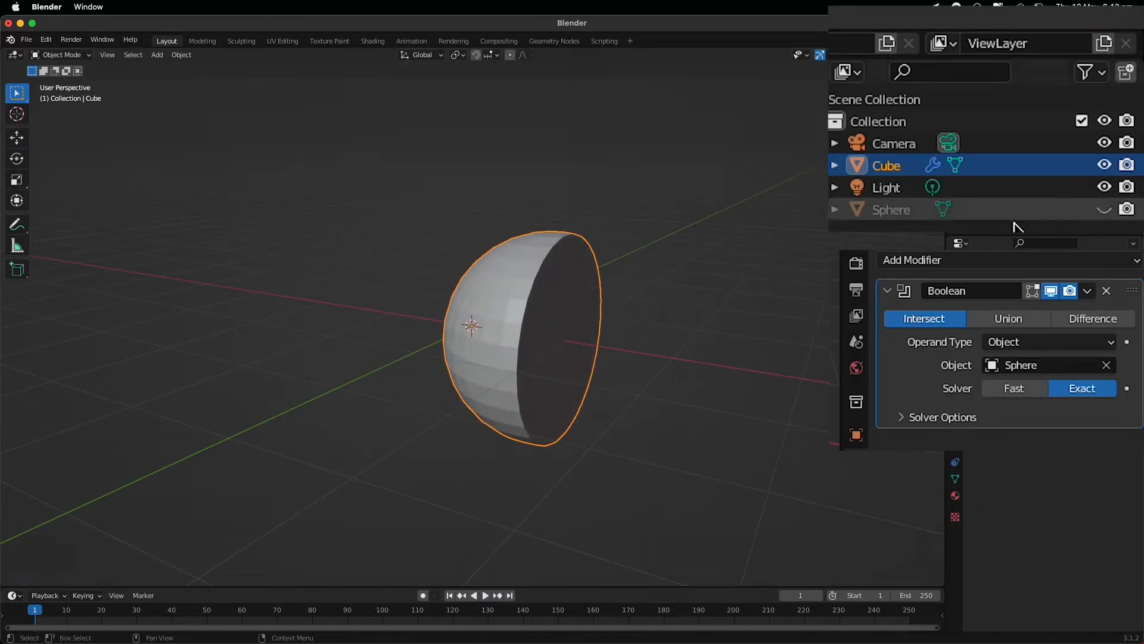
left_click(1105, 210)
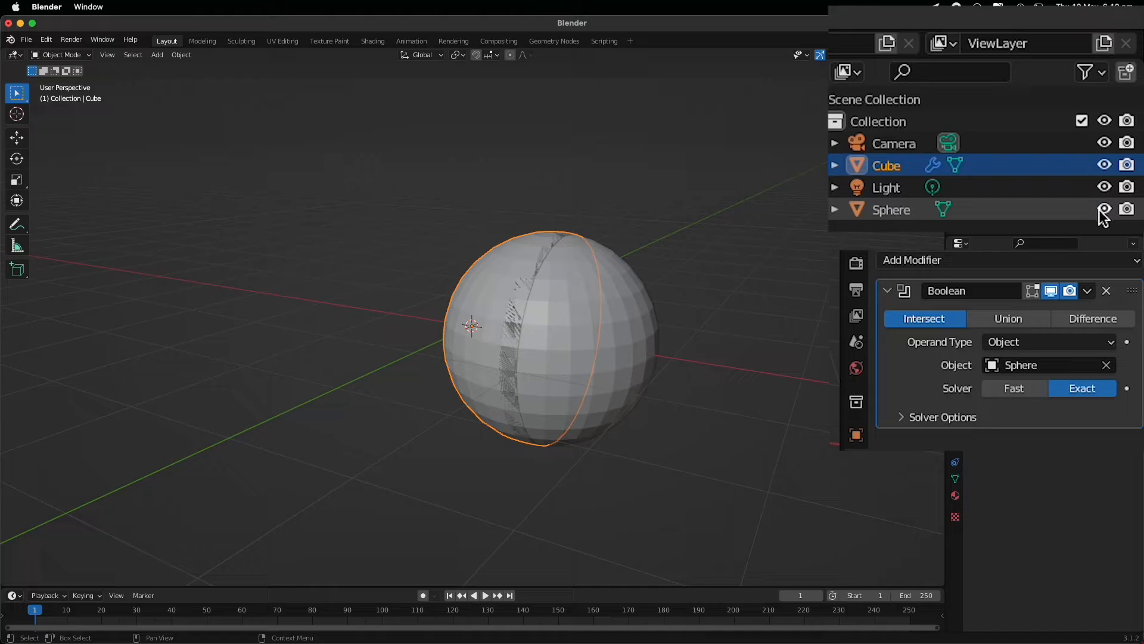
Set the cube's Boolean back to Difference, and toggle the visibility of the cube and the sphere to inspect the cut.
mouse_move(646, 217)
middle_mouse_down()
mouse_move(671, 235)
mouse_move(633, 235)
mouse_move(680, 255)
middle_mouse_up()
left_click(1109, 324)
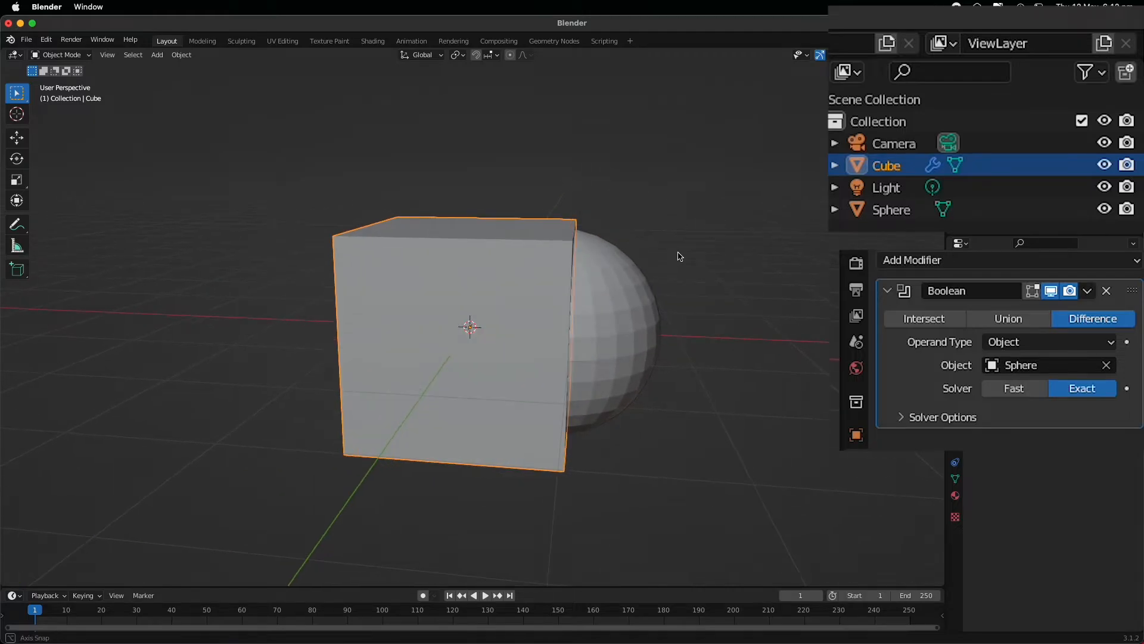
left_click(1105, 166)
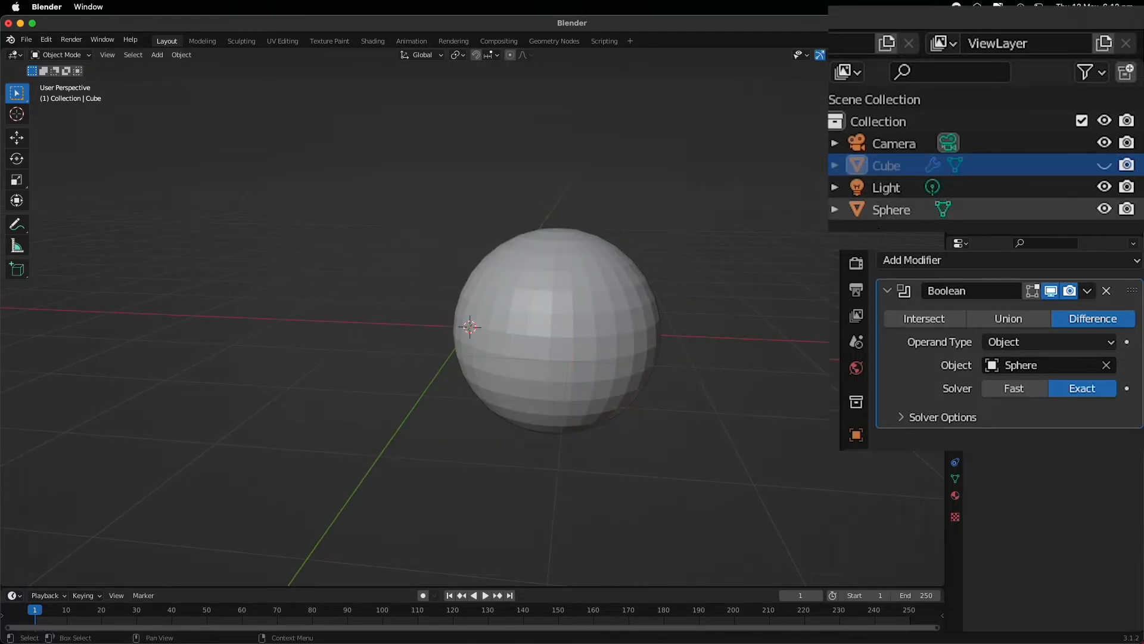
left_click(1106, 166)
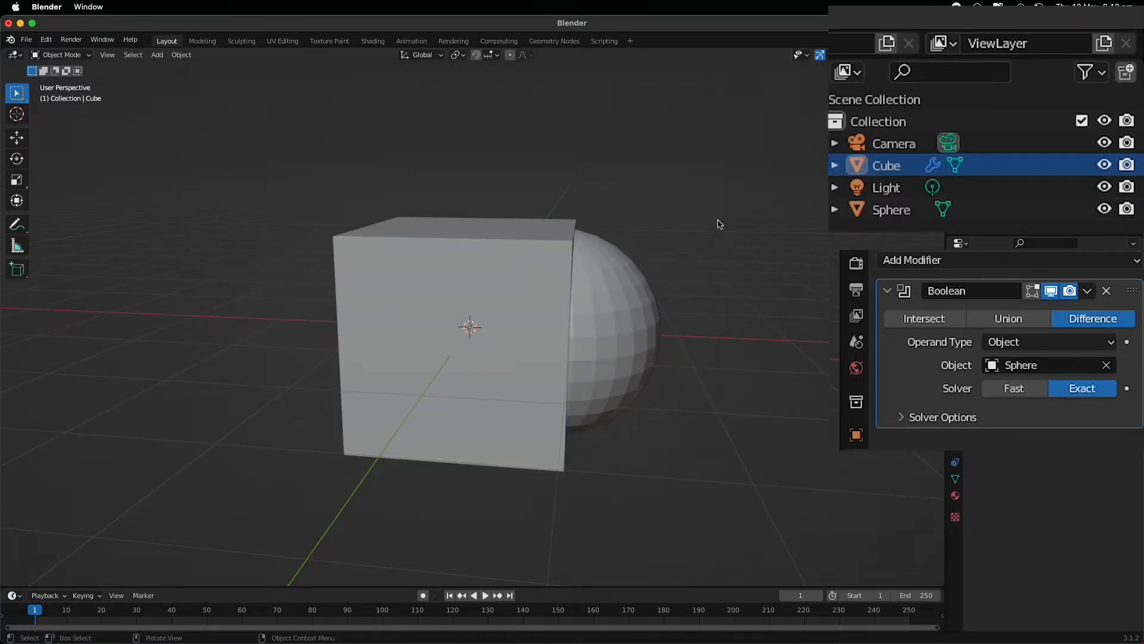
middle_click_drag(718, 222, 692, 238)
left_click(1105, 208)
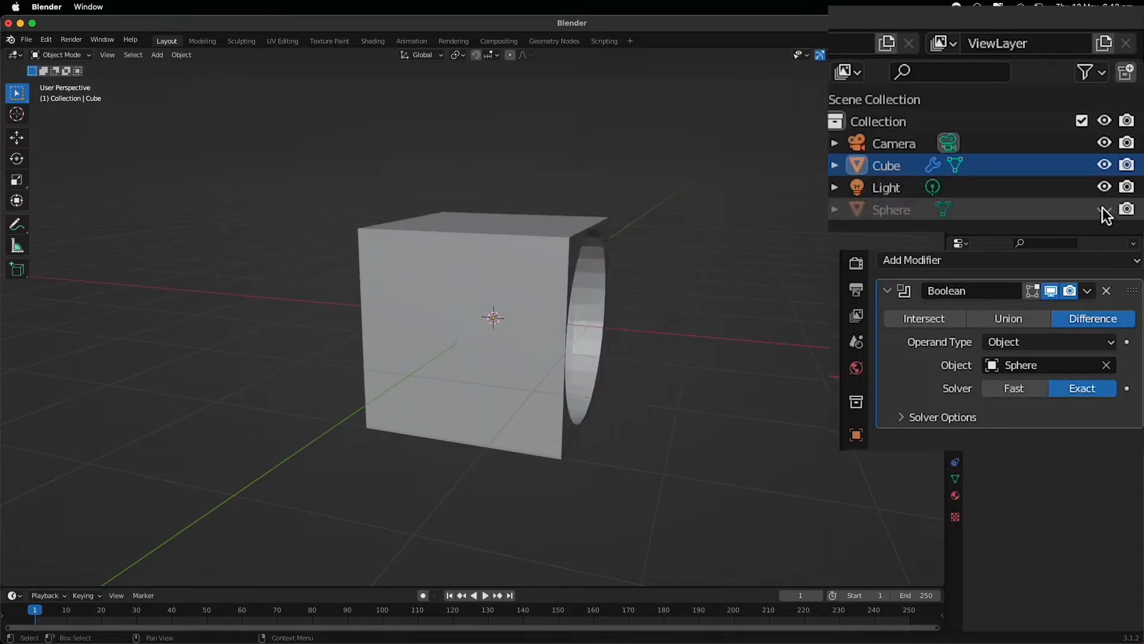
middle_click_drag(736, 189, 825, 199)
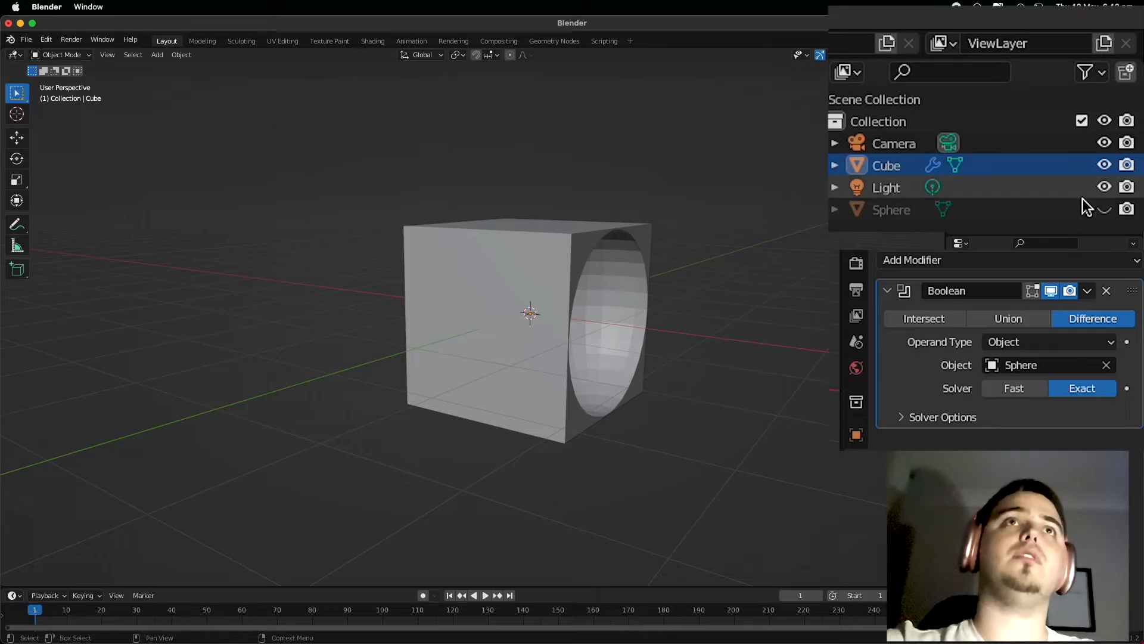
left_click(1105, 209)
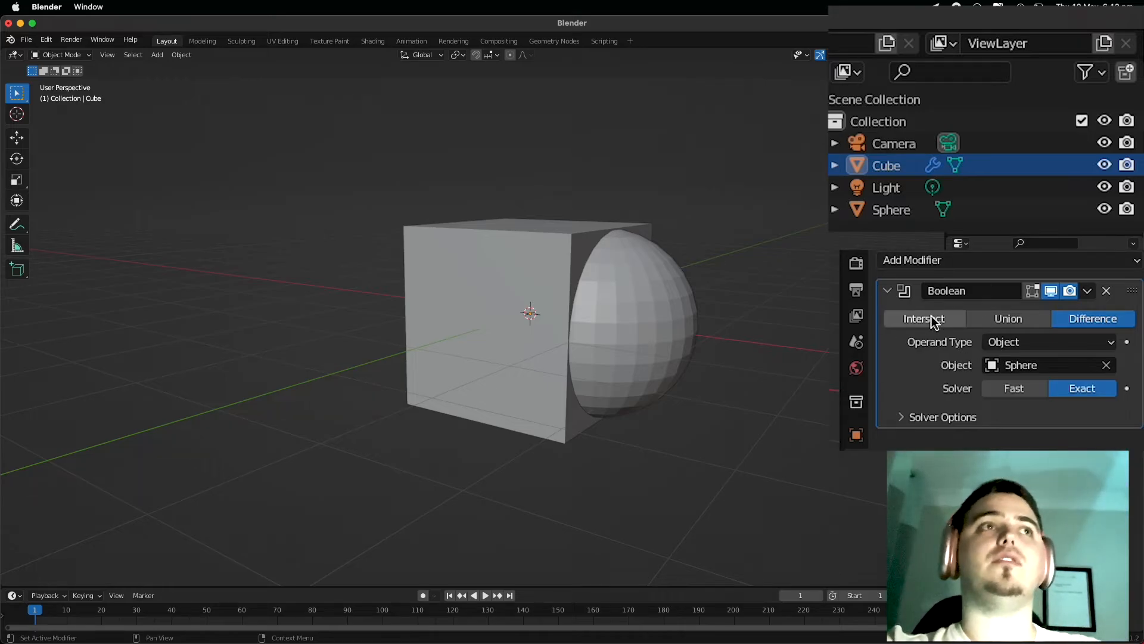
Try applying the cube's Boolean Difference modifier and hiding the sphere, and undo both changes.
left_click(553, 272)
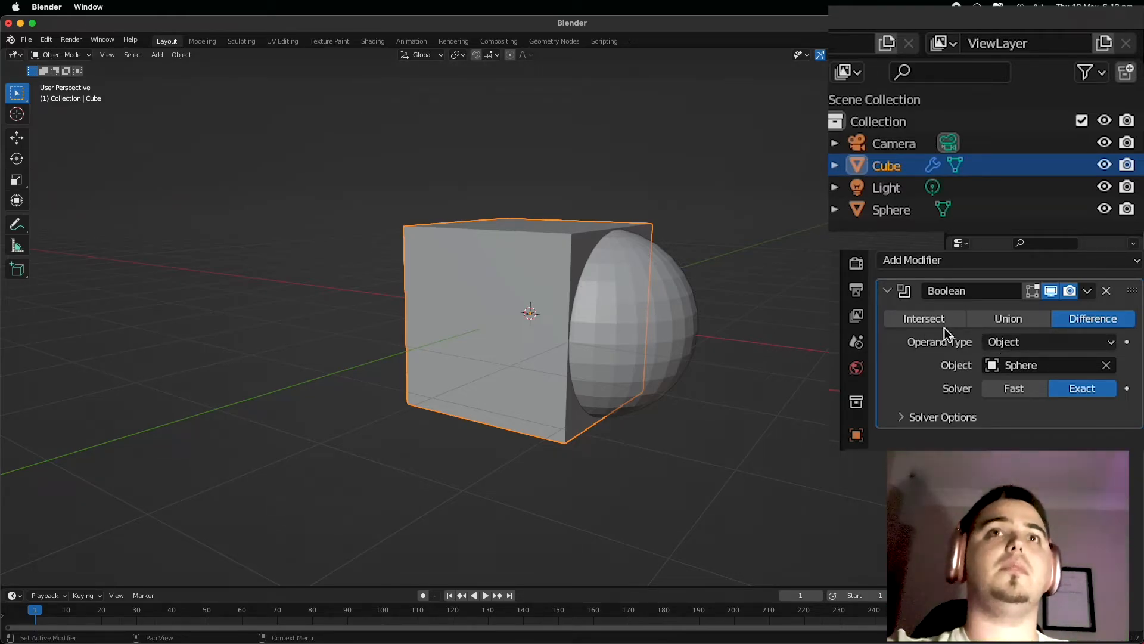
key("ctrl+a")
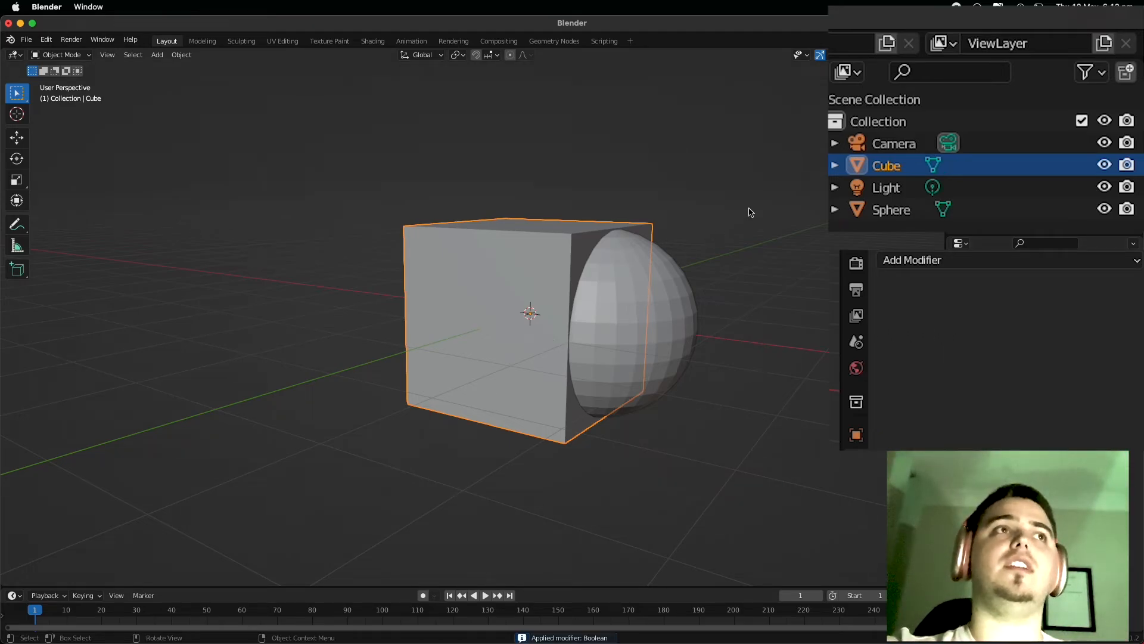
left_click(1104, 208)
mouse_move(720, 286)
middle_mouse_down()
mouse_move(589, 260)
mouse_move(528, 264)
mouse_move(649, 268)
mouse_move(661, 273)
mouse_move(644, 279)
mouse_move(703, 290)
middle_mouse_up()
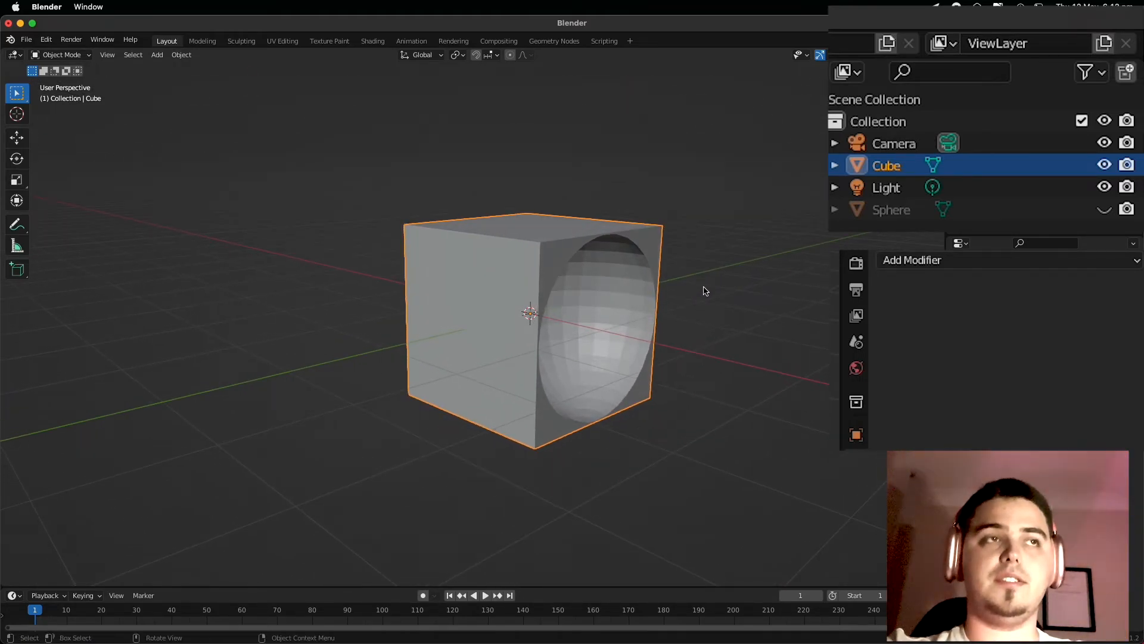
key("super+z")
key("super+z")
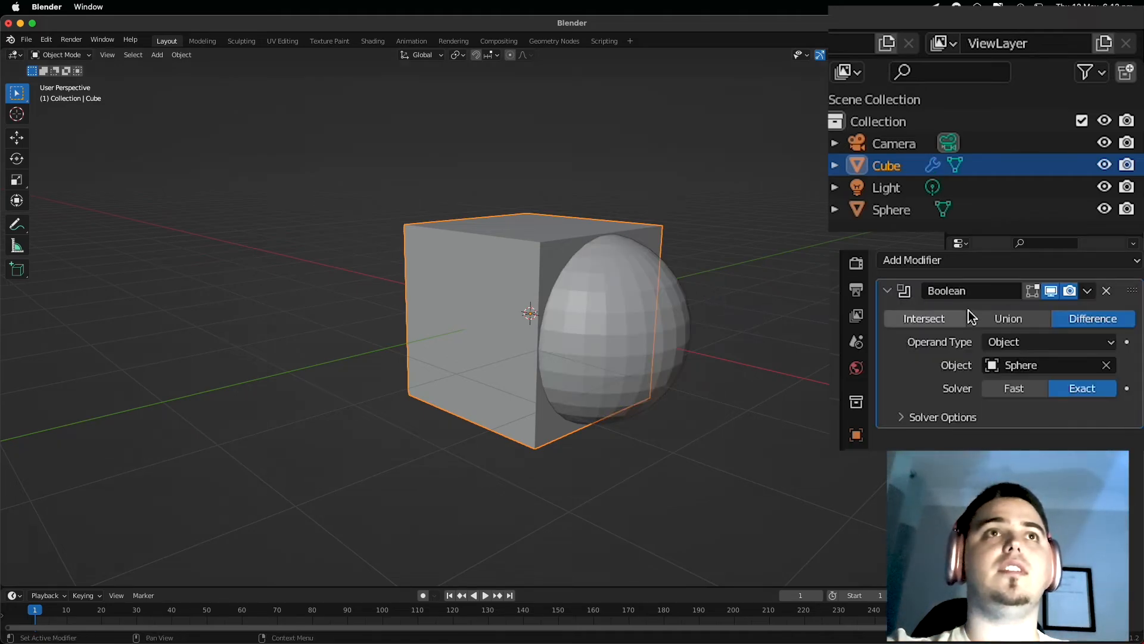
Set the cube's Boolean modifier operation to Union with the sphere.
left_click(990, 322)
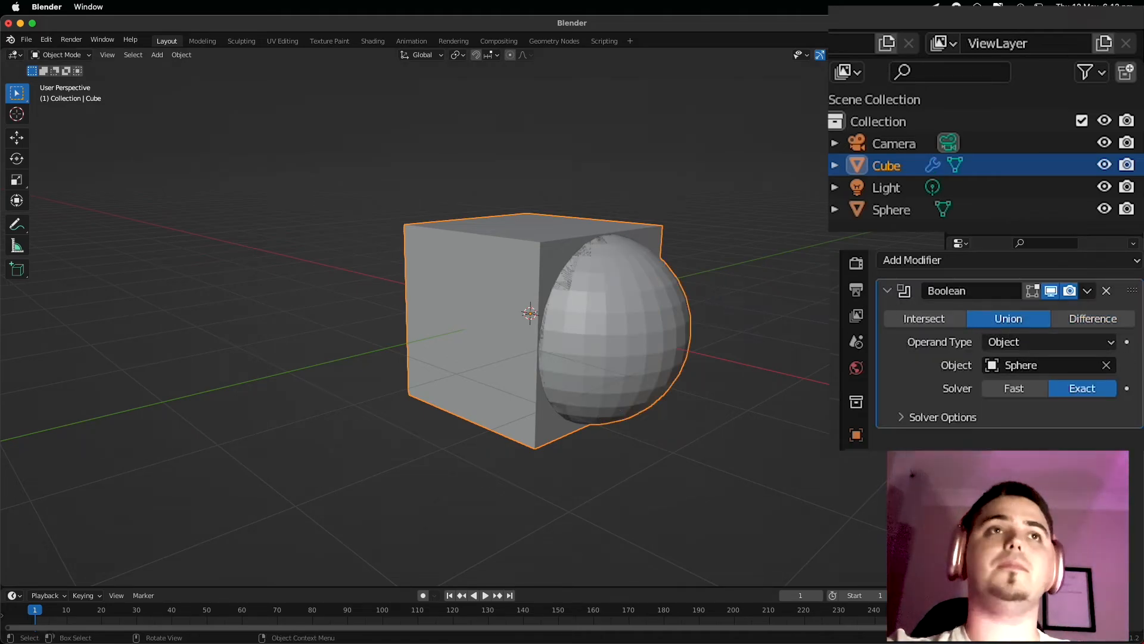
Apply the cube's Boolean Union modifier, toggle the original sphere's visibility to inspect the merged mesh, and leave the sphere hidden.
key("super+a")
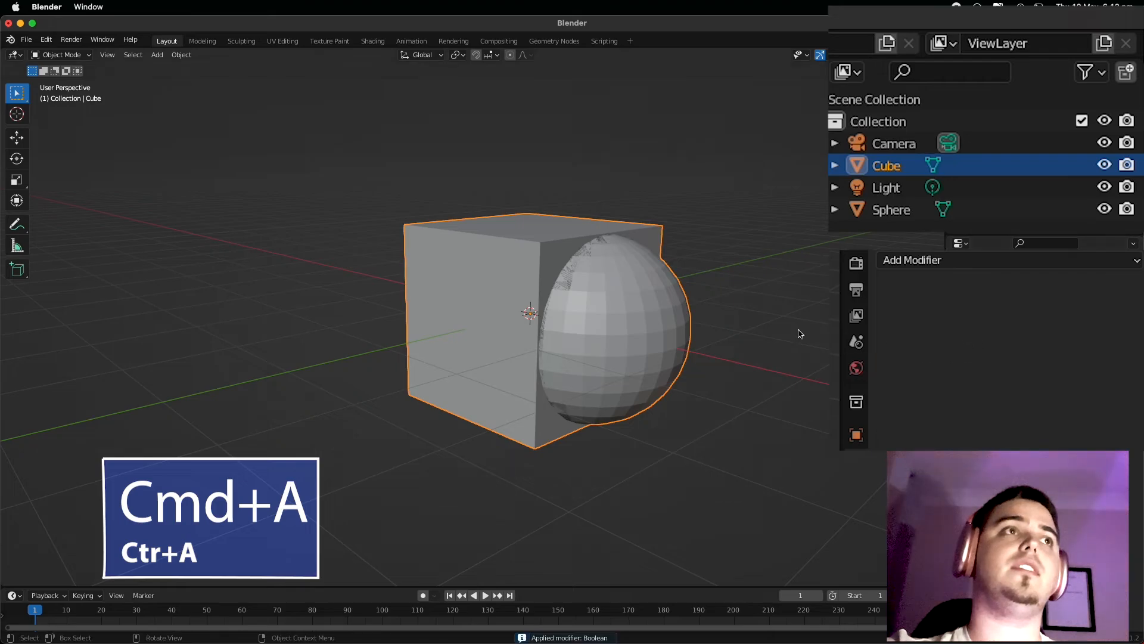
middle_click_drag(744, 241, 715, 215)
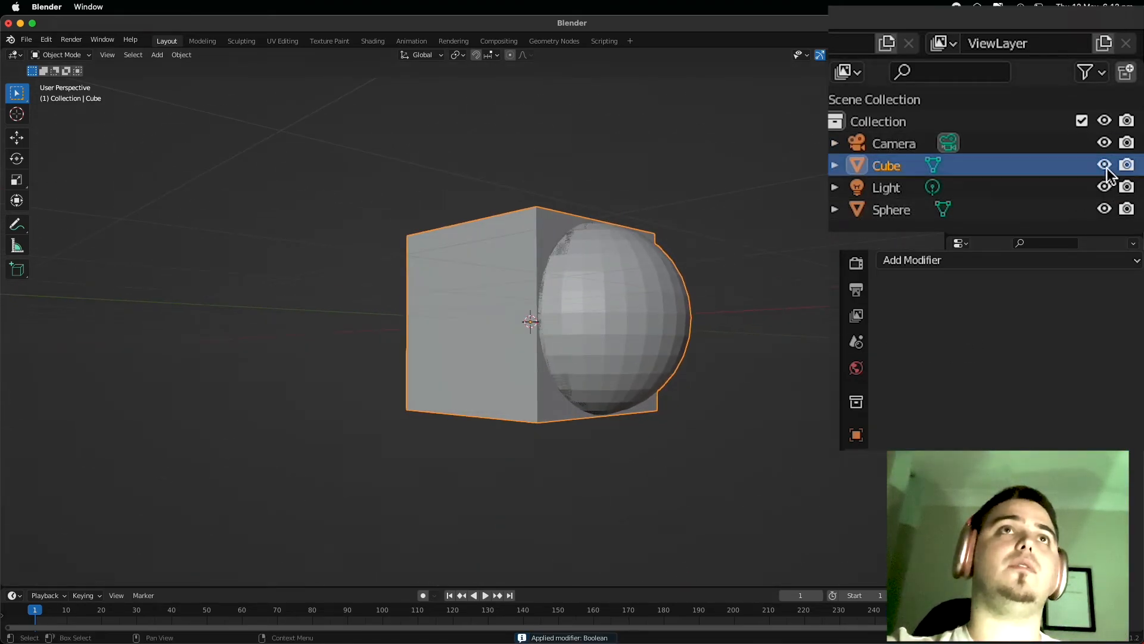
left_click(1102, 206)
left_click(1102, 206)
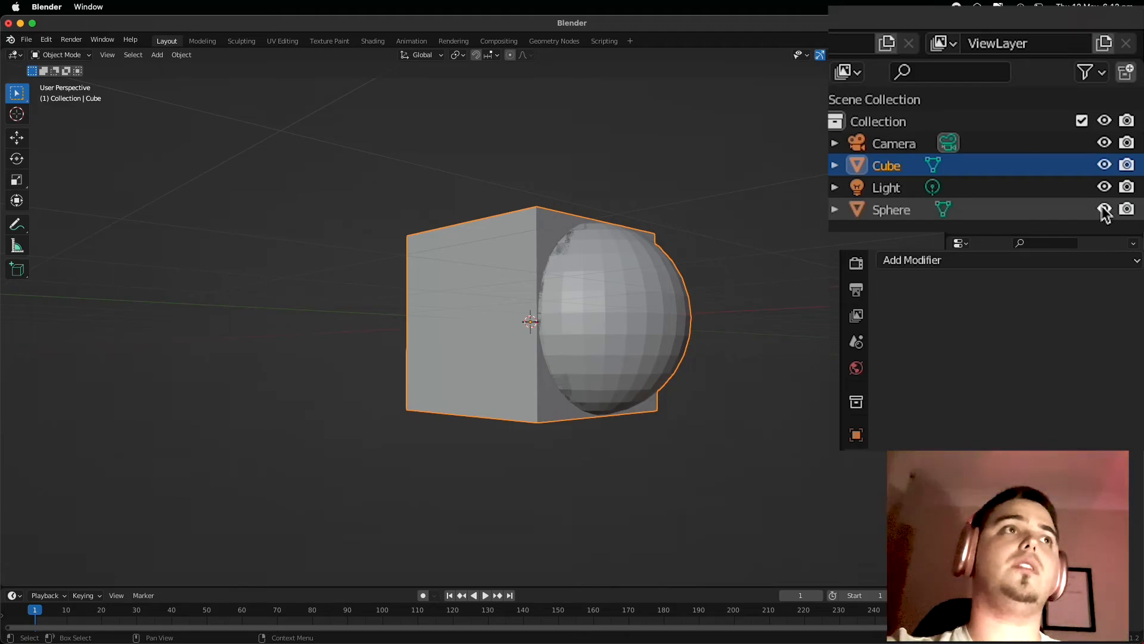
left_click(1101, 207)
left_click(1101, 206)
left_click(1102, 206)
left_click(1101, 206)
left_click(1104, 210)
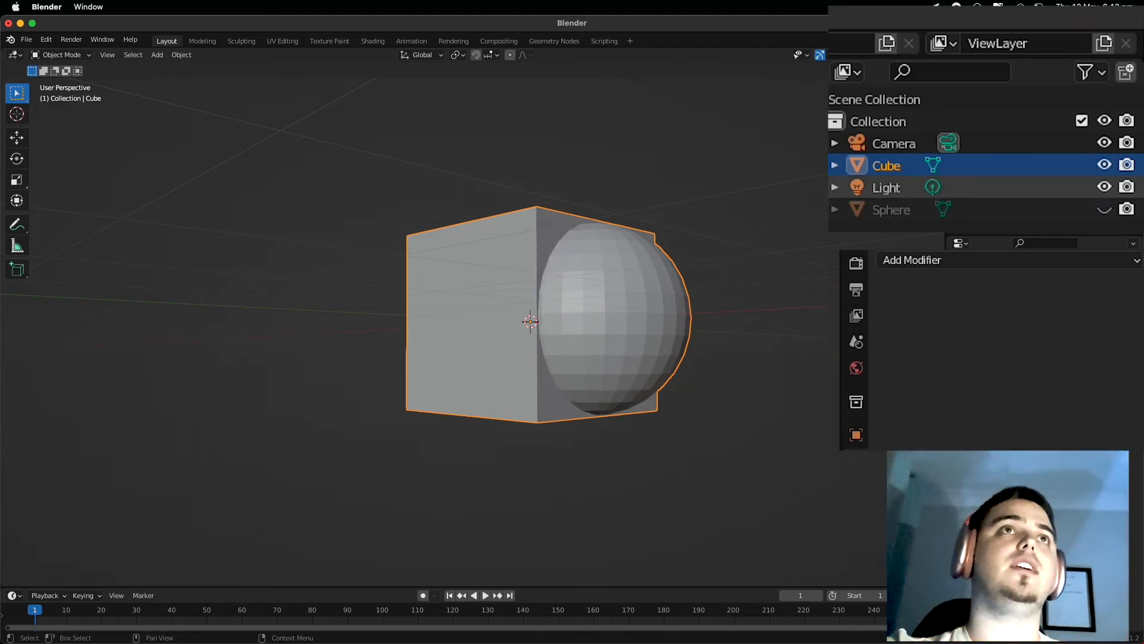
Toggle the merged cube's visibility off and on to check that the cube and sphere form one object.
middle_click_drag(730, 236, 748, 214)
left_click(1105, 164)
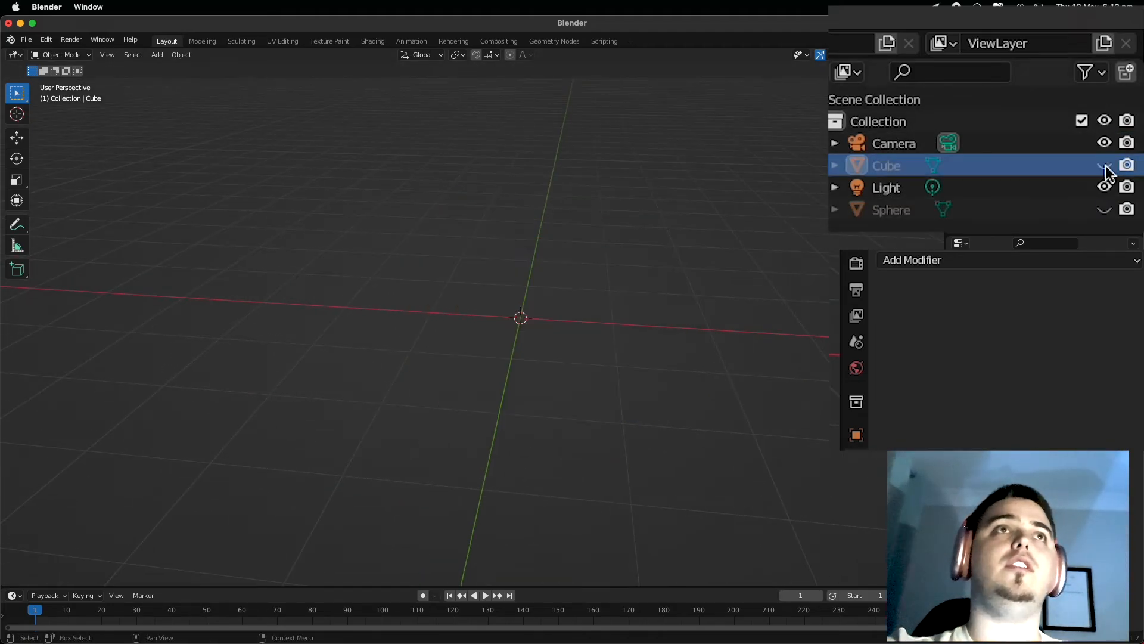
left_click(1104, 164)
left_click(1104, 164)
left_click(1104, 164)
left_click(1104, 164)
left_click(1104, 164)
Enter Edit Mode on the merged cube, extrude the side face next to the sphere's face outward, and scale it up.
middle_click_drag(887, 243, 809, 212)
middle_click_drag(739, 192, 468, 103)
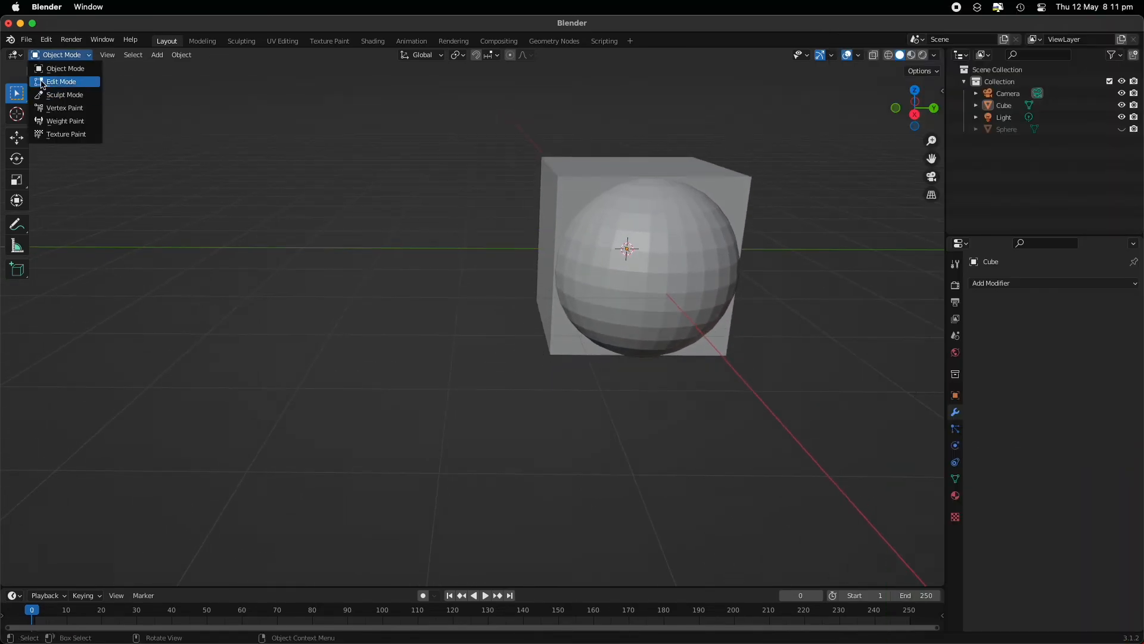
left_click(53, 78)
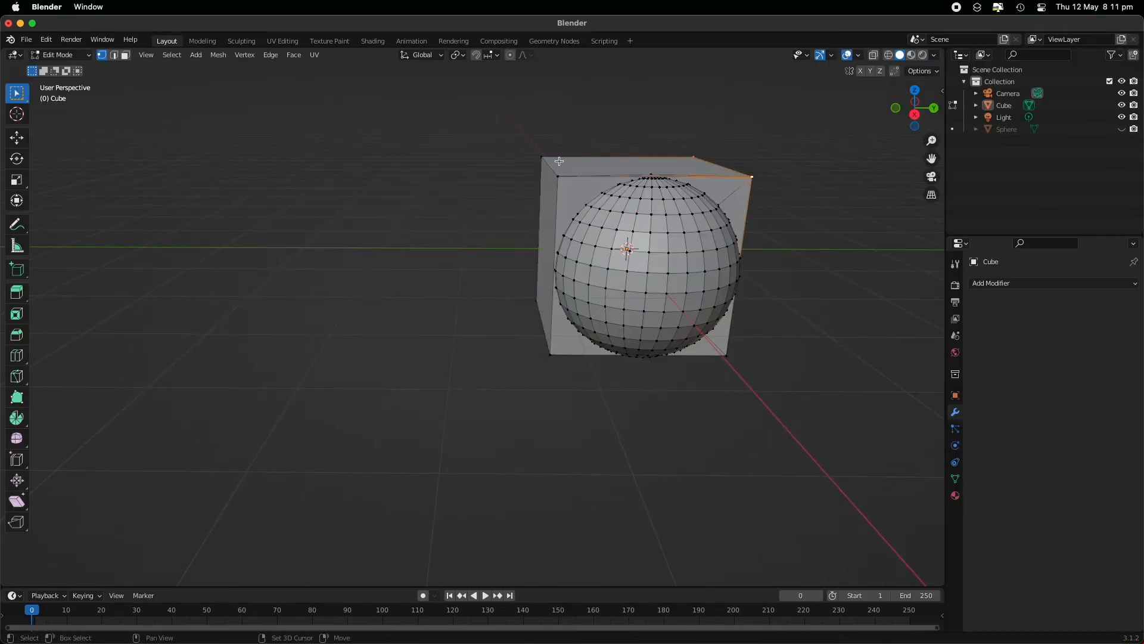
middle_click_drag(846, 349, 823, 333)
key("ctrl+b")
left_click(789, 350)
key("s")
left_click(833, 343)
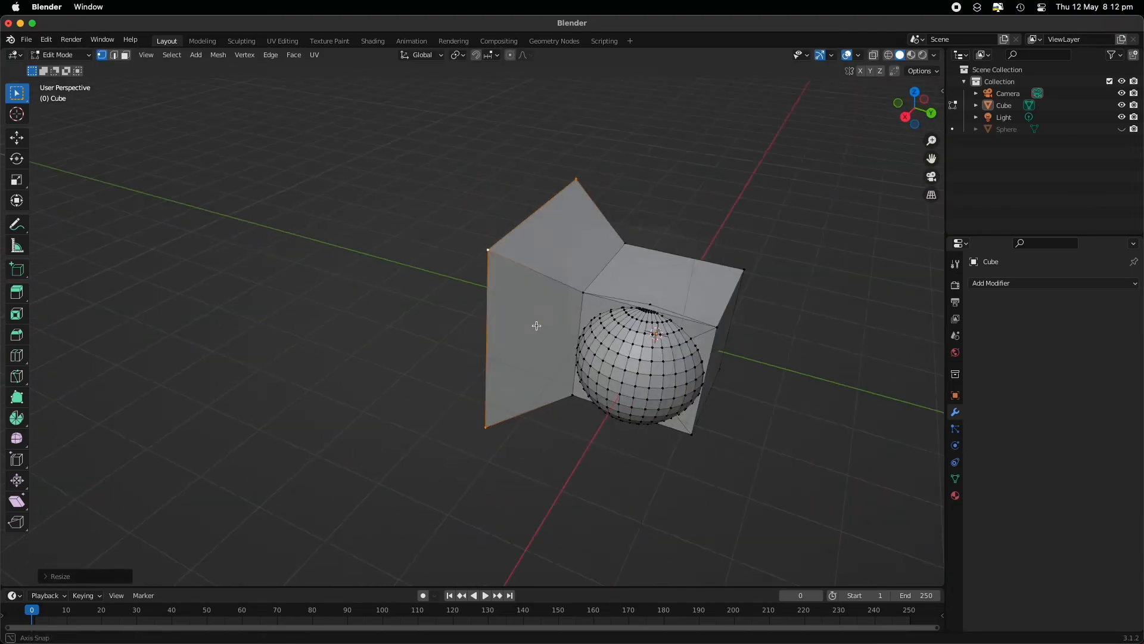
Bevel the edges of the enlarged extruded side face.
middle_click_drag(537, 326, 567, 316)
key("e")
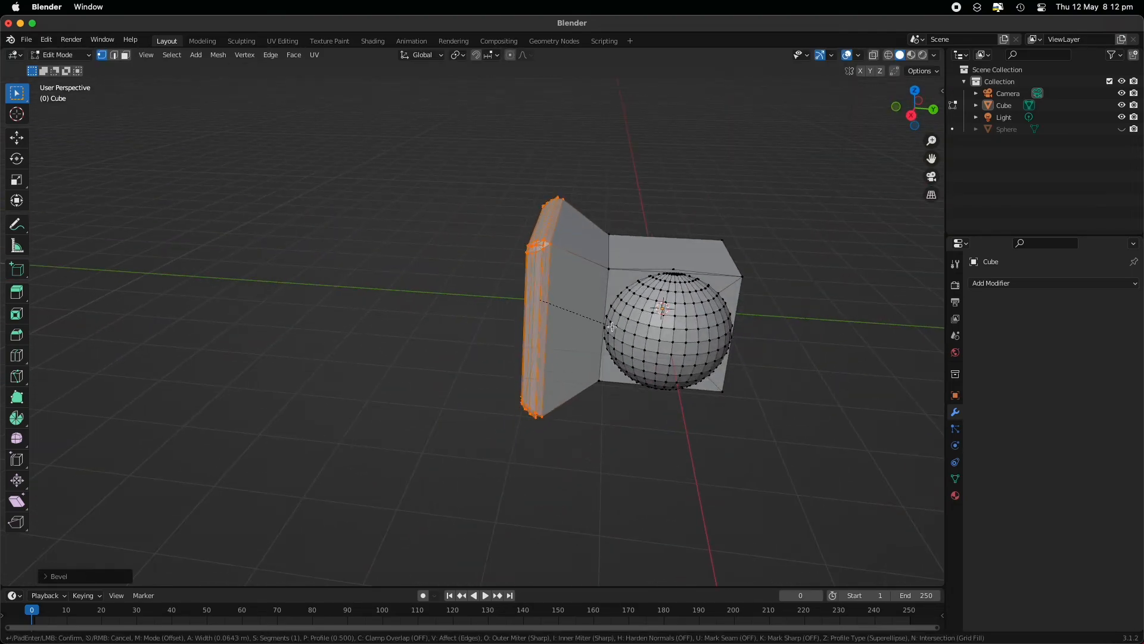